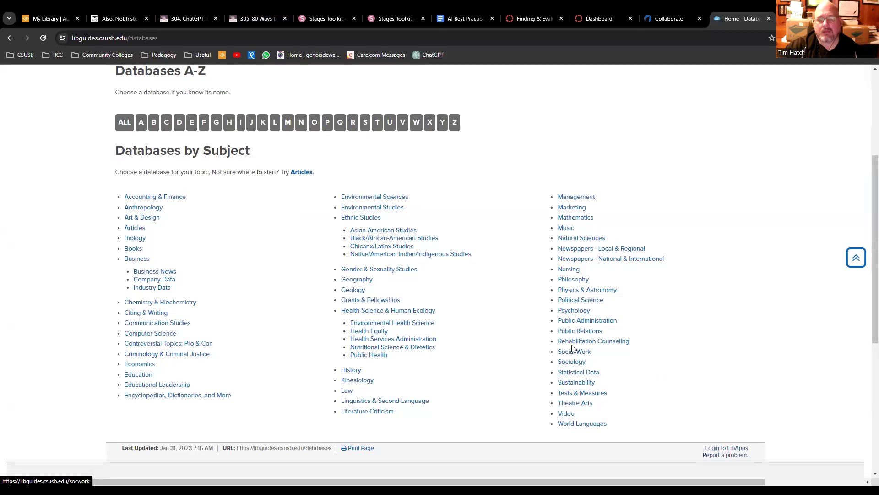
pyautogui.click(570, 361)
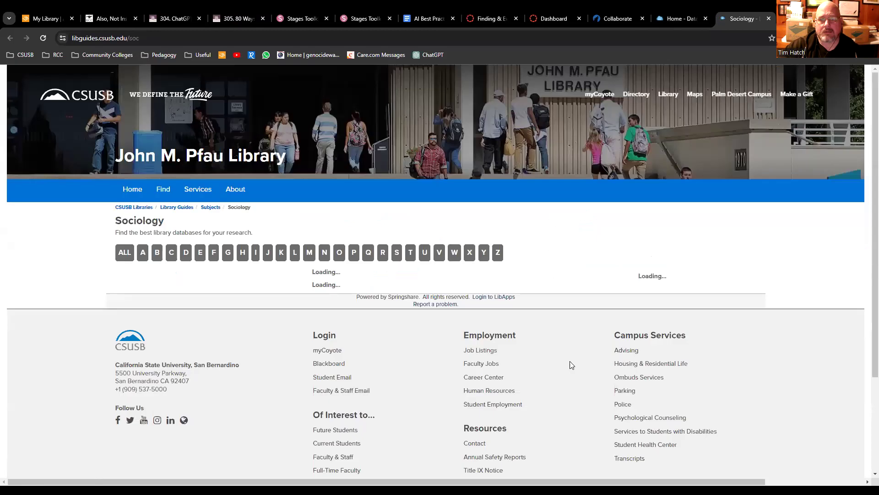
pyautogui.scroll(-3, 581, 316)
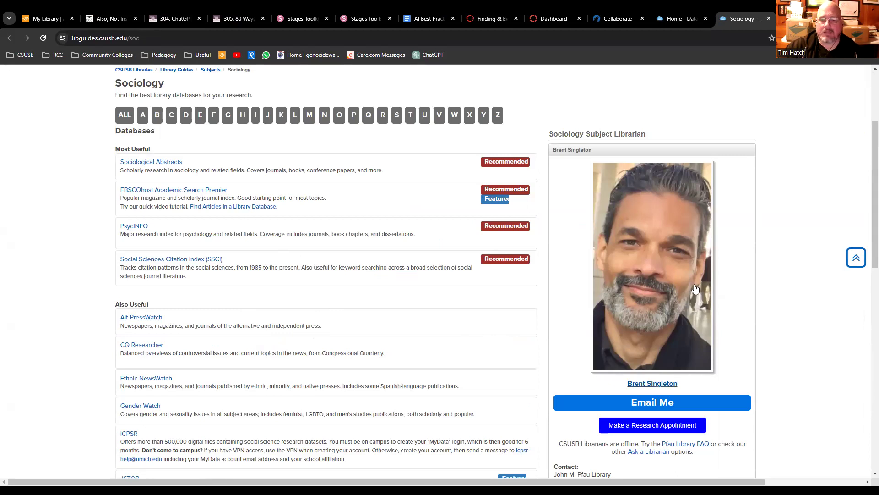
pyautogui.scroll(-3, 680, 300)
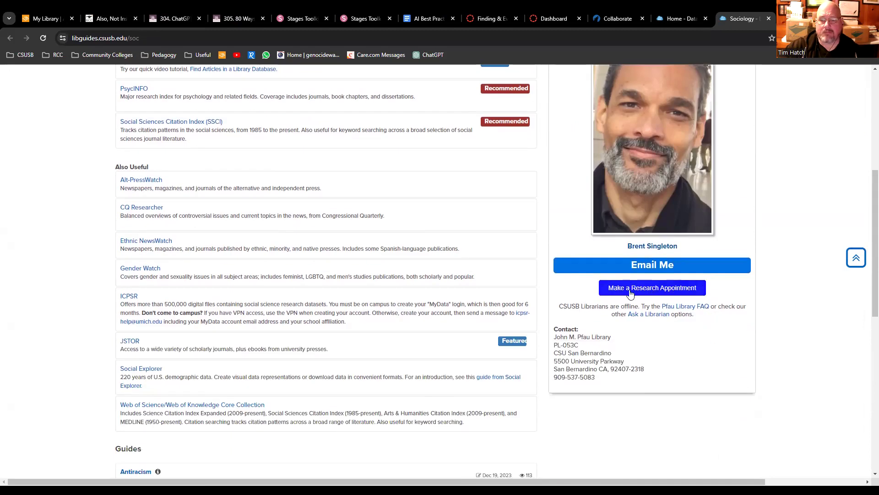
pyautogui.scroll(4, 329, 285)
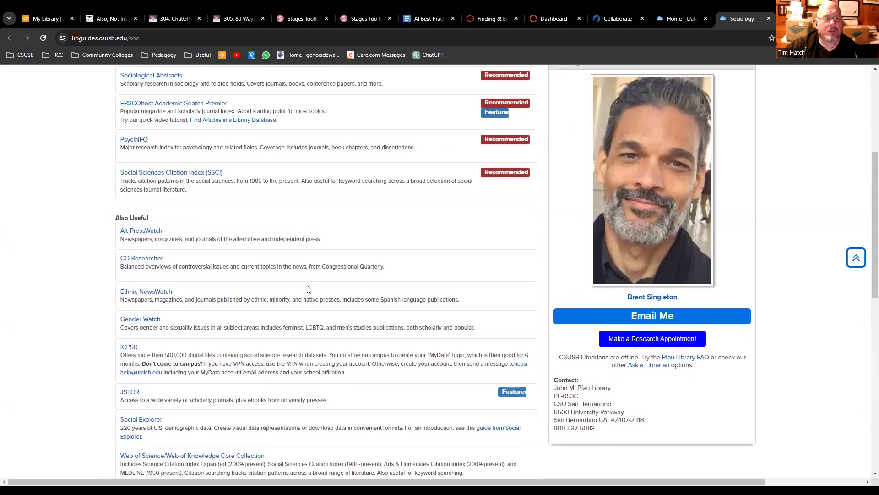
pyautogui.scroll(-5, 338, 291)
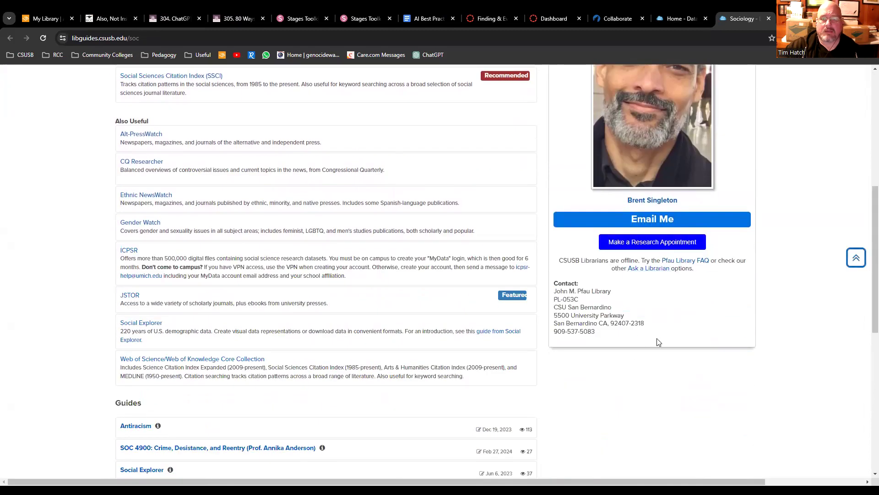
pyautogui.scroll(6, 275, 276)
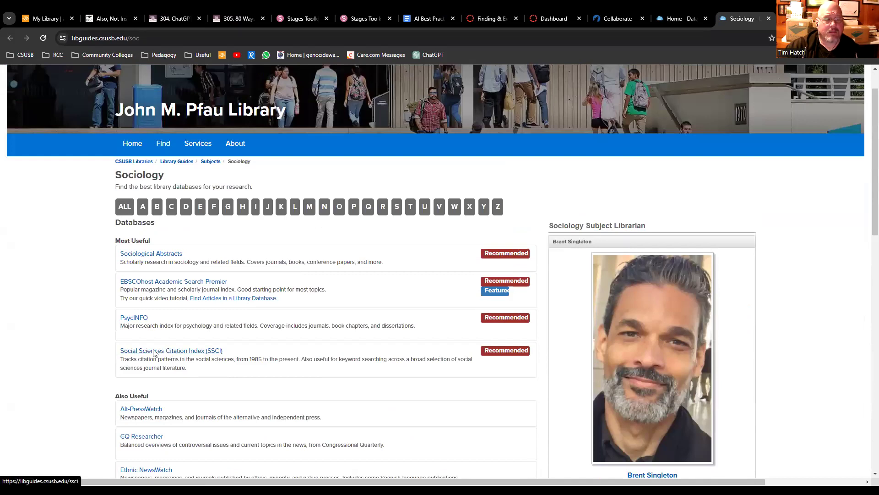
pyautogui.scroll(-4, 82, 356)
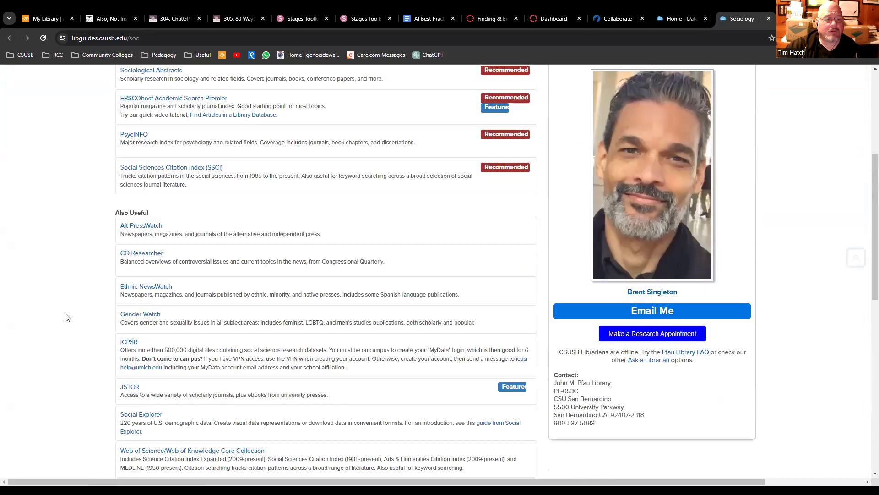
pyautogui.scroll(-4, 135, 419)
pyautogui.scroll(9, 145, 400)
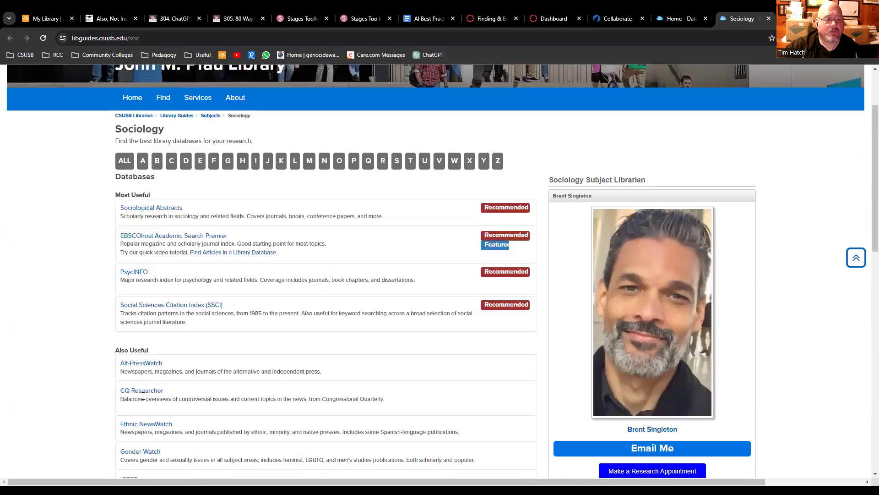
pyautogui.scroll(-5, 145, 400)
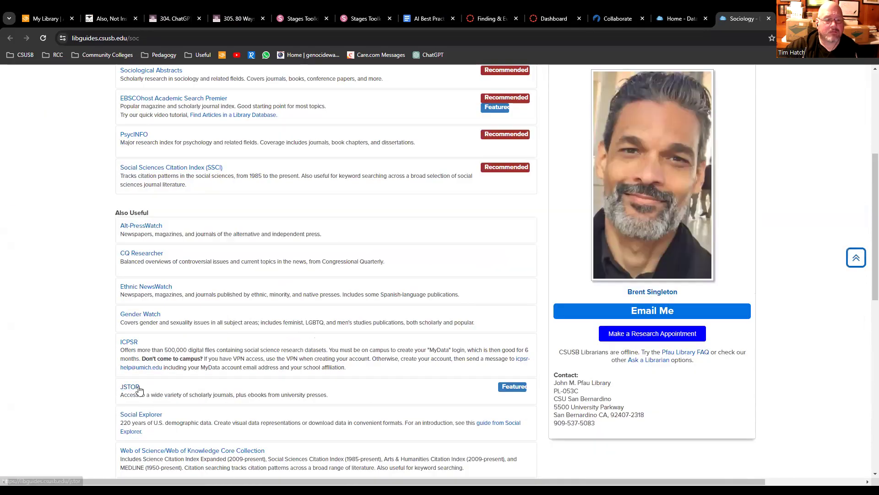
pyautogui.scroll(5, 307, 389)
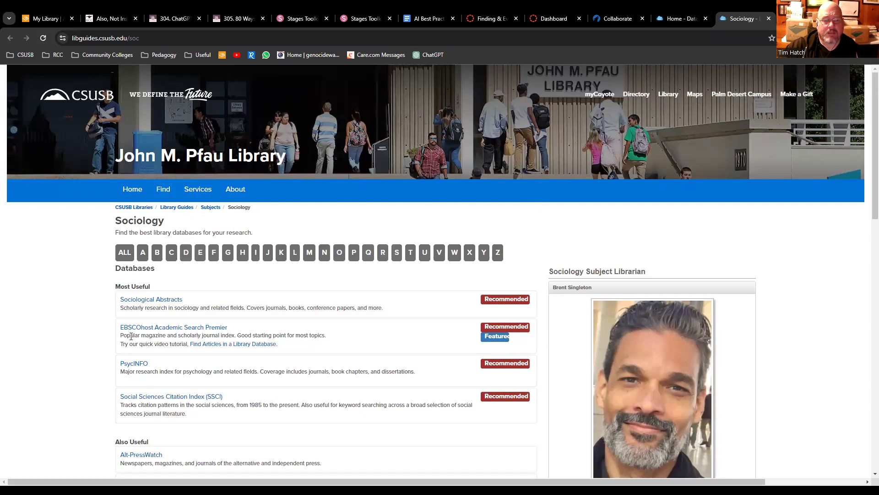
pyautogui.click(700, 18)
pyautogui.middleClick(745, 18)
pyautogui.scroll(4, 191, 303)
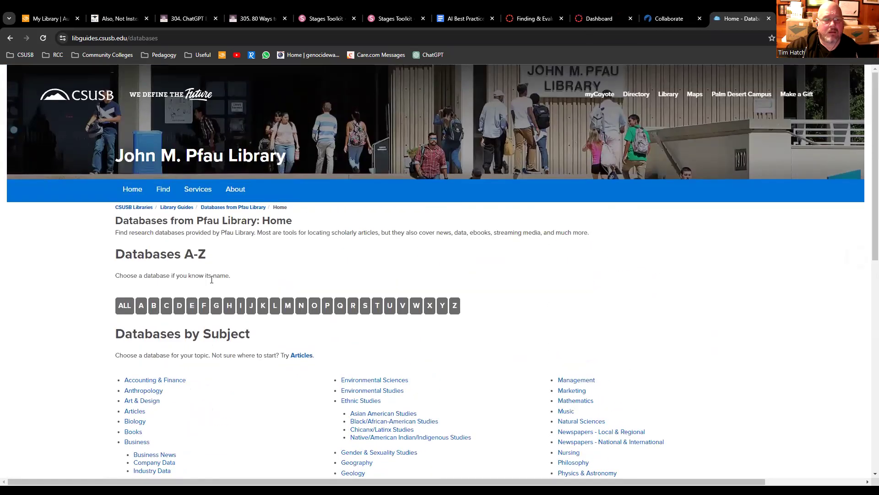
# Show databases starting with E and open EBSCOhost Academic Search Premier in a new tab.
pyautogui.click(192, 305)
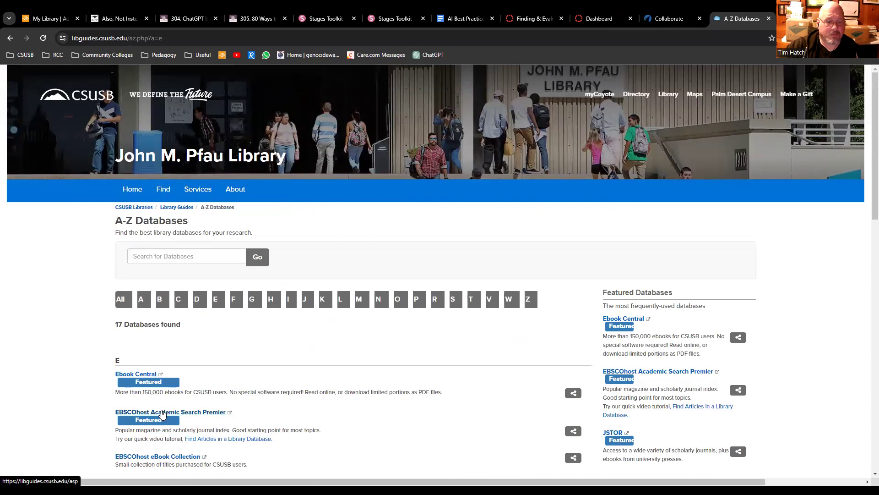
pyautogui.click(135, 412)
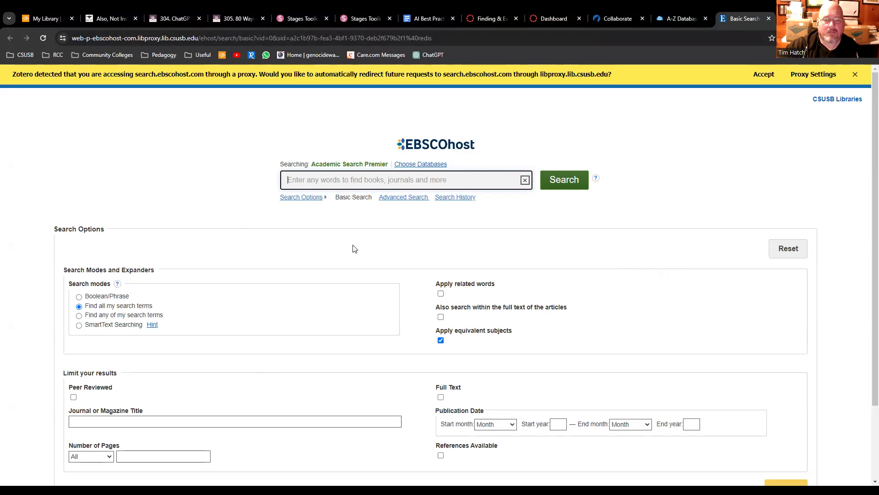
# Run an advanced search for the 'school to prison pipeline' suggestion, listing 524 results.
pyautogui.click(408, 201)
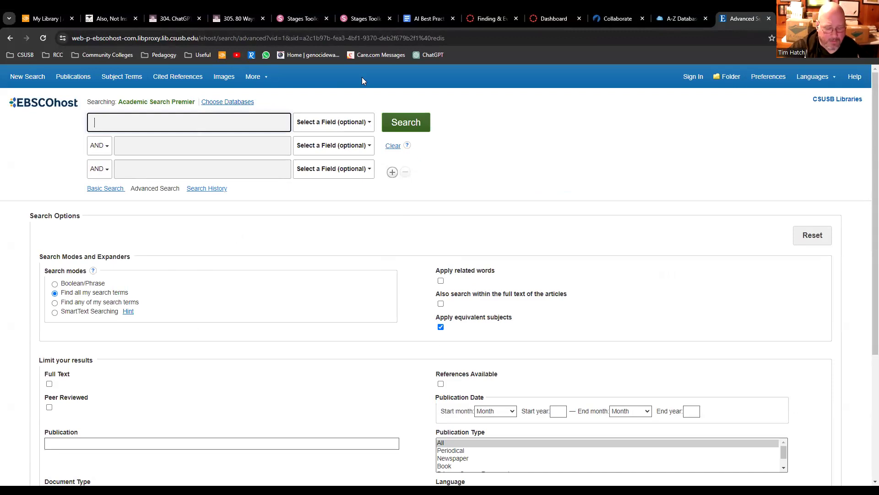
pyautogui.write('c')
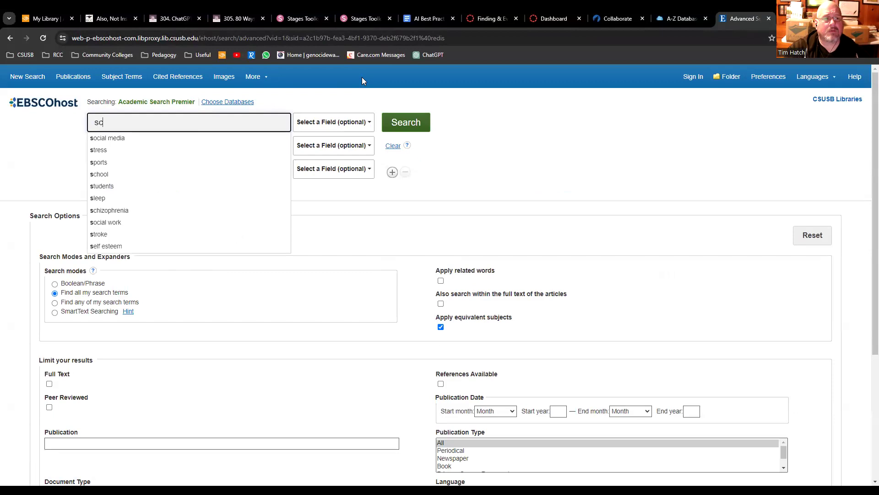
pyautogui.write('hool to pri')
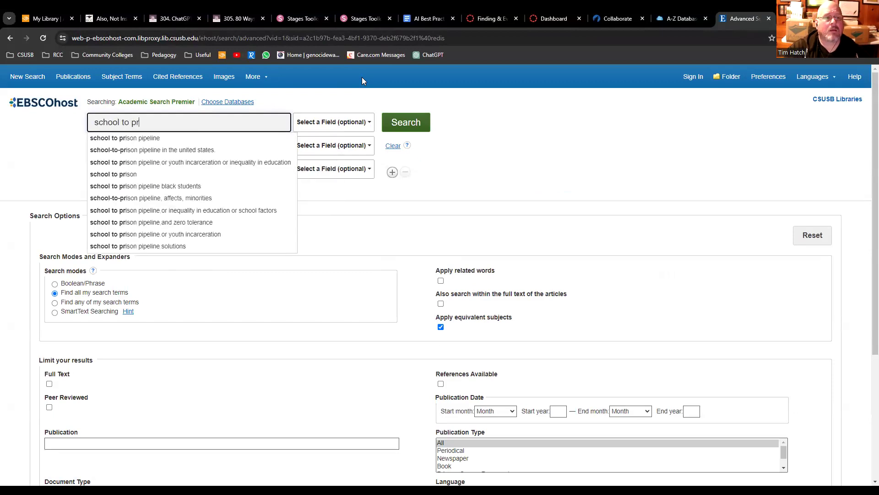
pyautogui.press('Down')
pyautogui.press('Down')
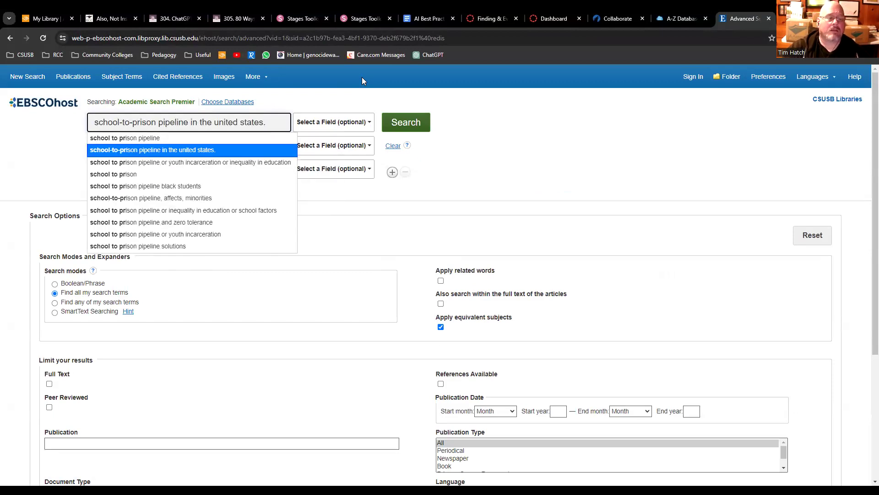
pyautogui.press('Up')
pyautogui.press('Return')
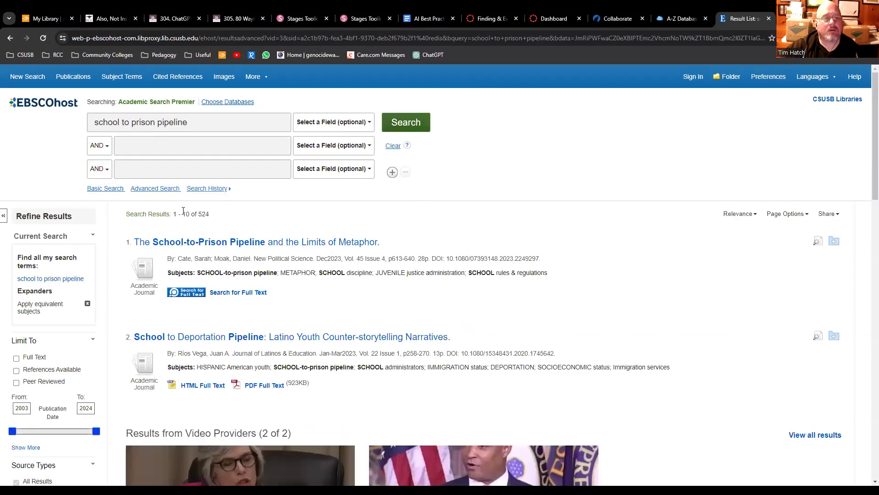
# Change the search to 'school-to-prison pipeline in the united states.', narrowing results to 282.
pyautogui.click(212, 123)
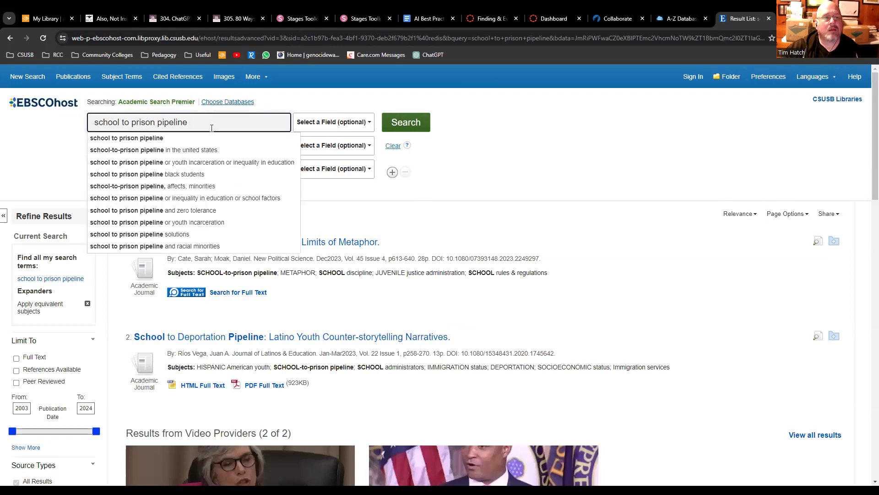
pyautogui.click(206, 147)
pyautogui.click(407, 122)
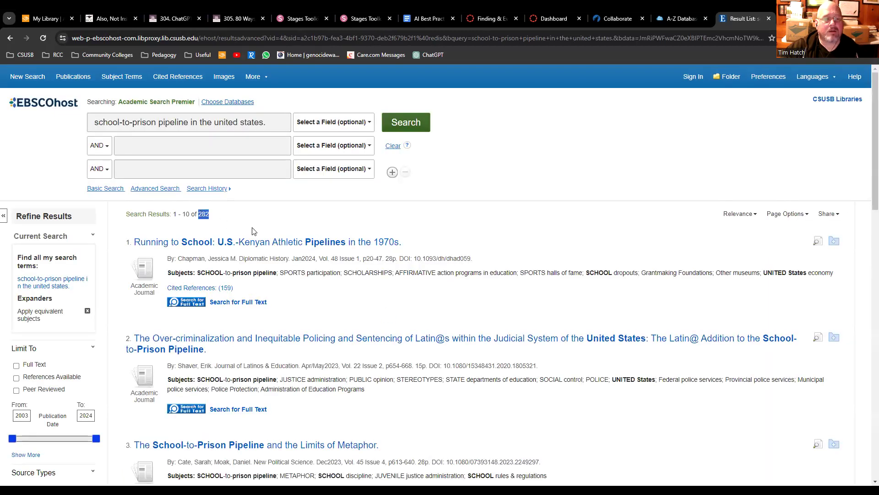
pyautogui.click(460, 227)
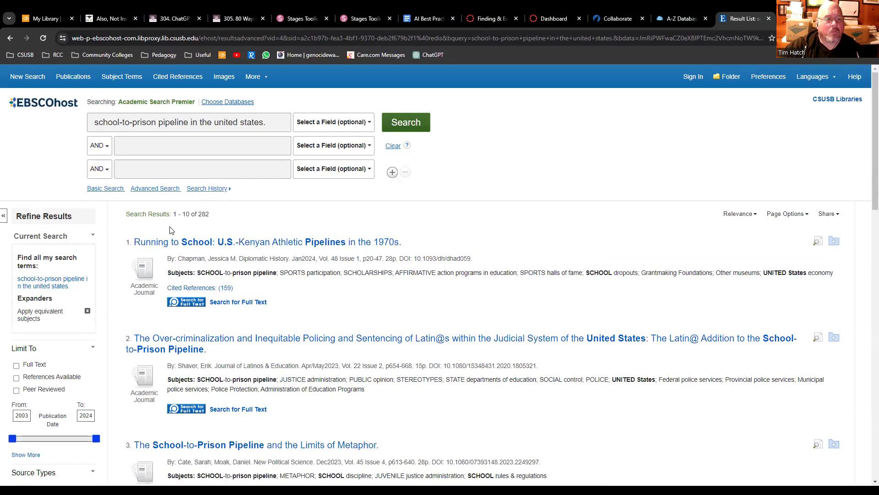
pyautogui.scroll(-3, 170, 229)
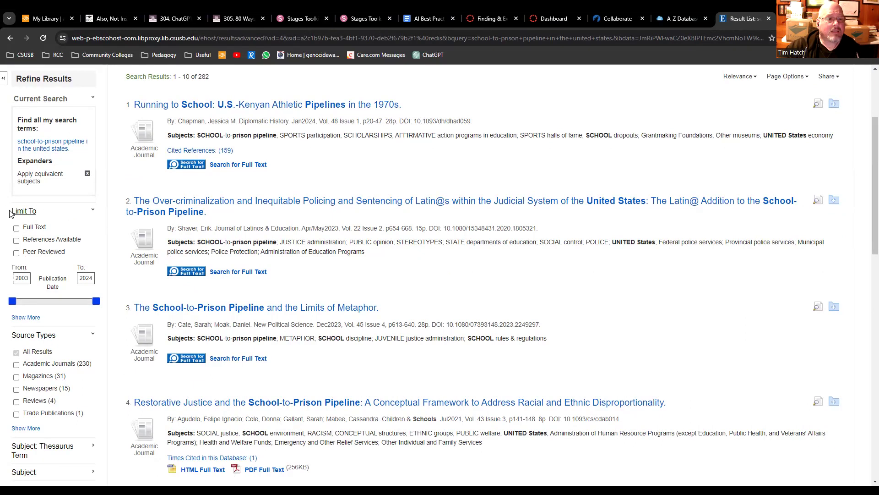
# Limit results to peer-reviewed articles published 2014–2024, leaving 195 results.
pyautogui.click(17, 254)
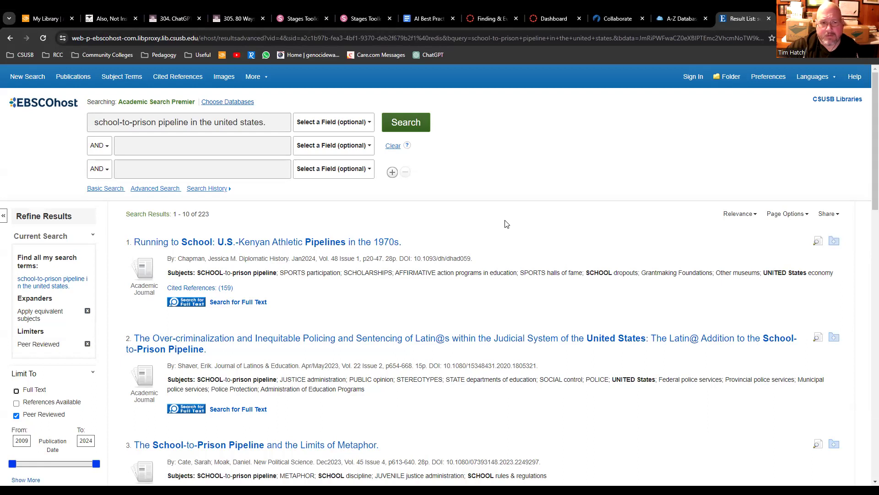
pyautogui.scroll(-1, 505, 225)
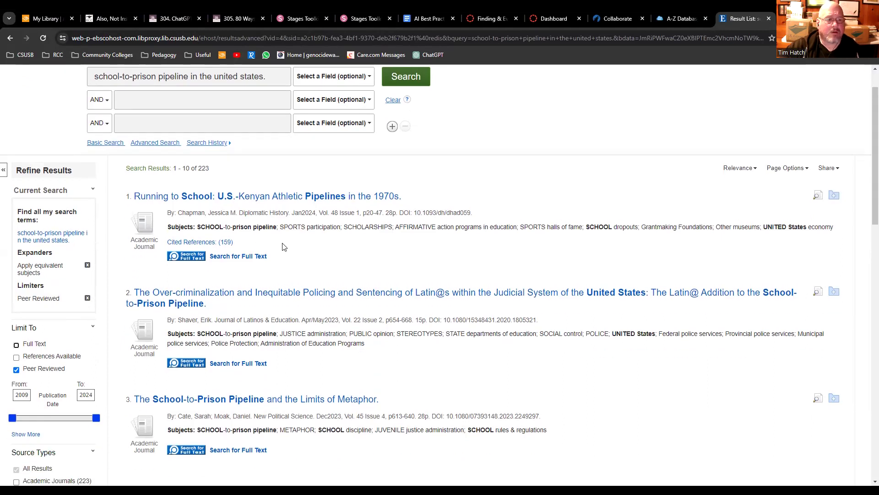
pyautogui.scroll(-2, 282, 247)
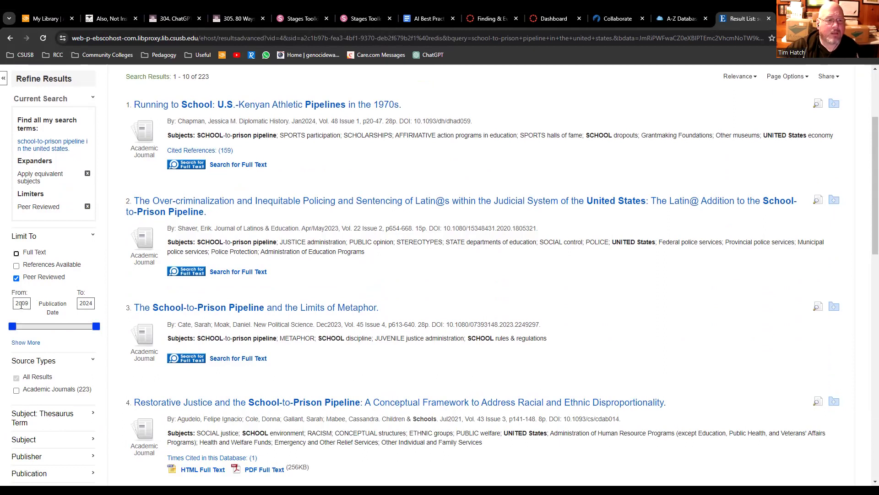
pyautogui.doubleClick(21, 303)
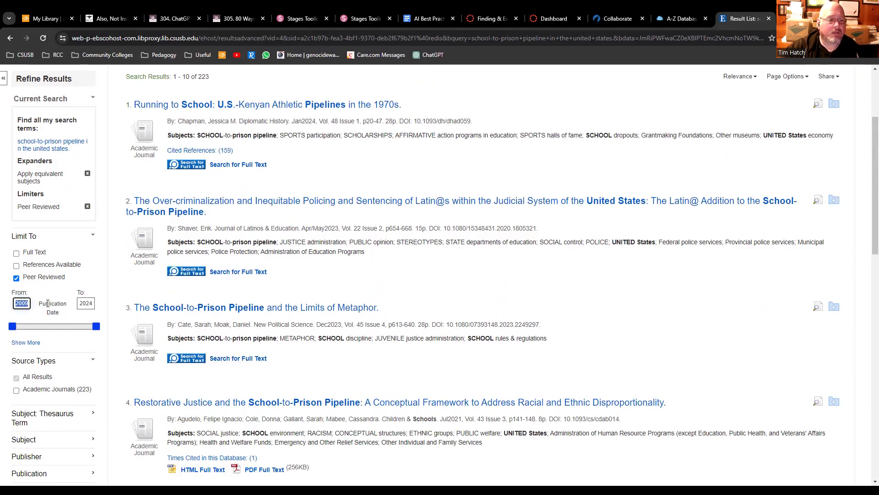
pyautogui.write('2014')
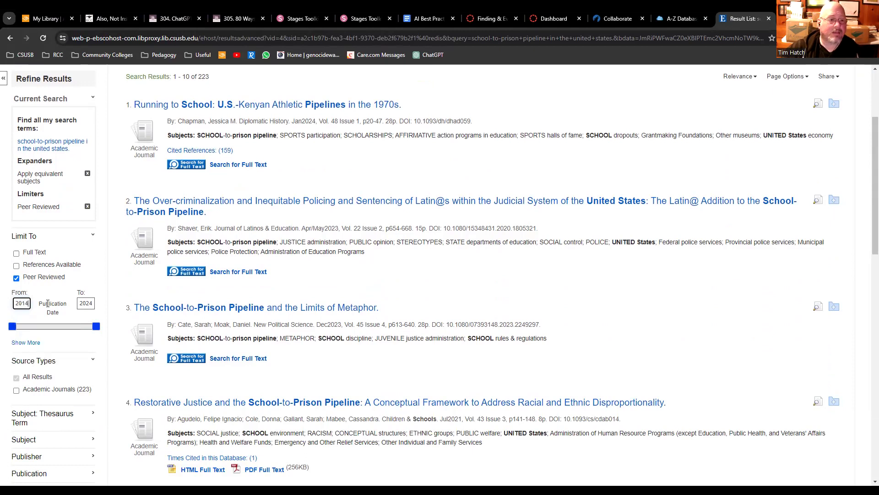
pyautogui.press('Return')
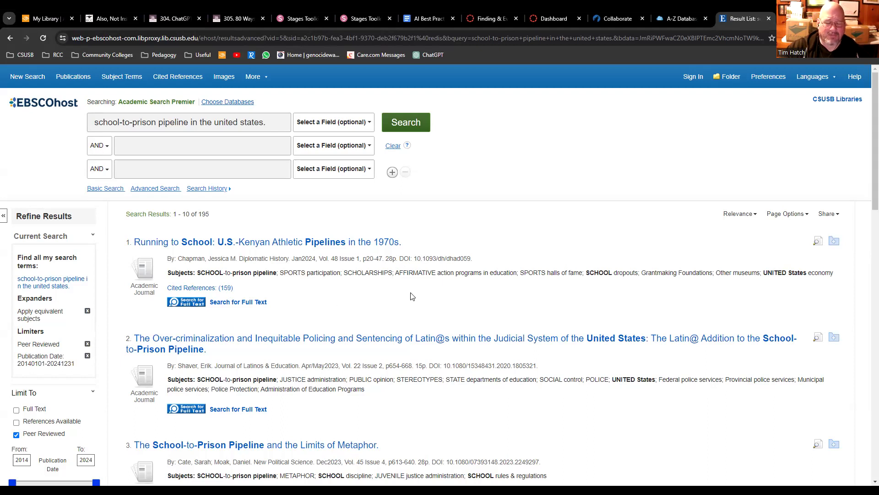
pyautogui.scroll(-1, 412, 304)
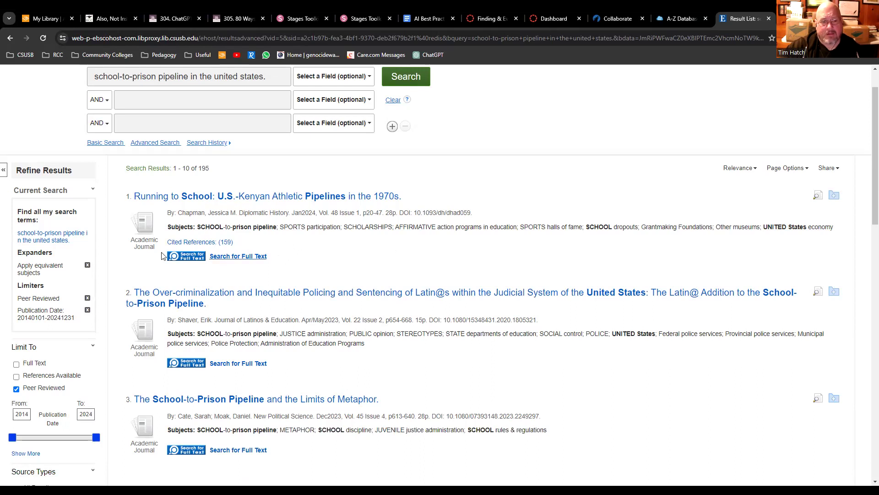
# Add the Full Text limiter, cutting the list to 35 results.
pyautogui.scroll(-1, 118, 233)
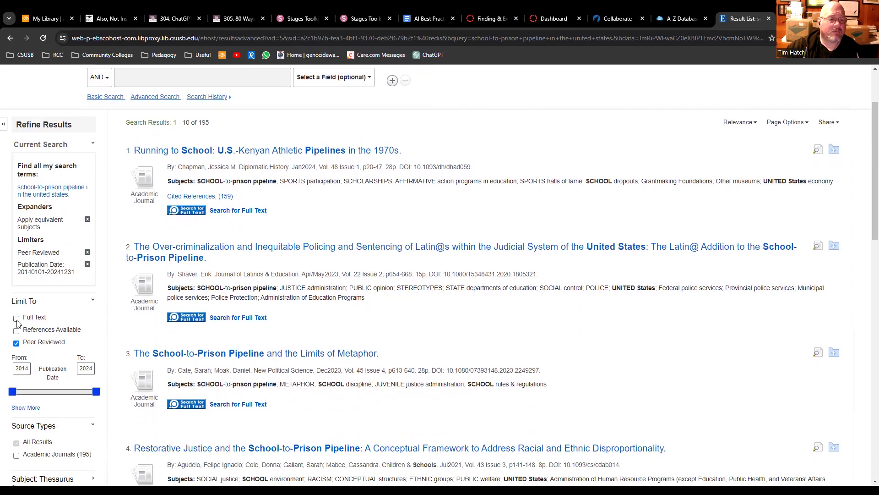
pyautogui.click(16, 320)
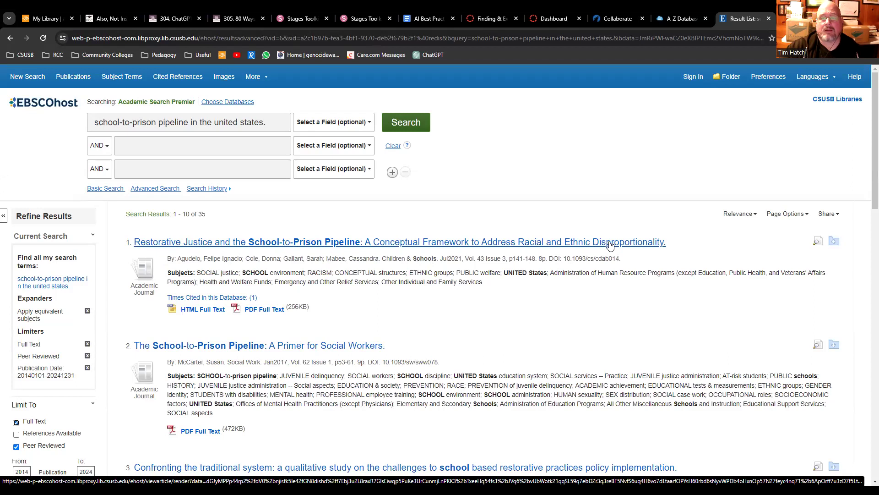
# Open the 'Restorative Justice and the School-to-Prison Pipeline' record in a new tab and review its abstract.
pyautogui.middleClick(403, 244)
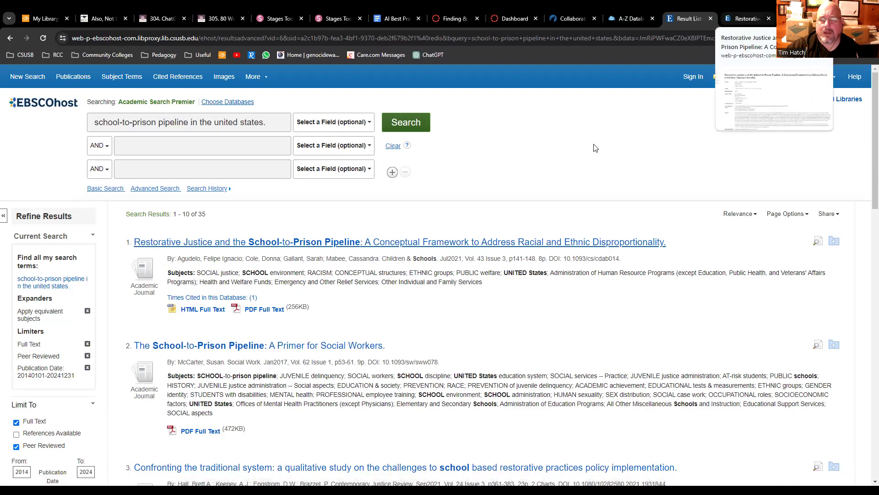
pyautogui.click(742, 19)
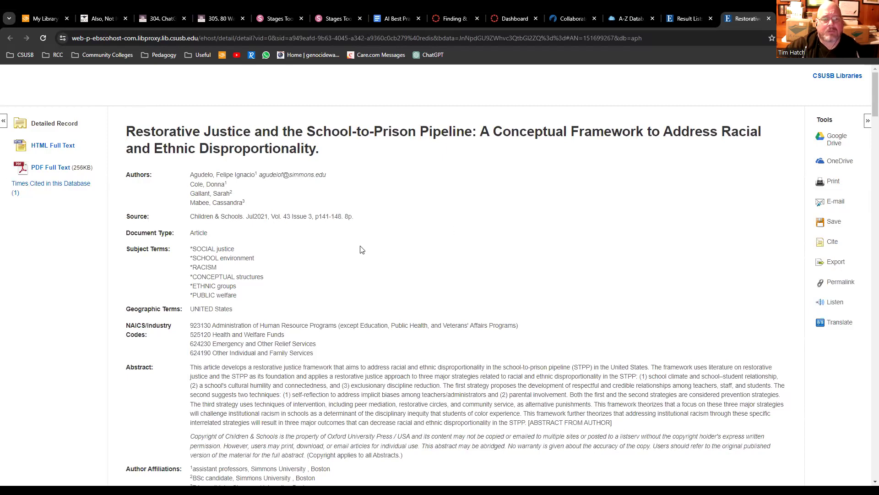
pyautogui.scroll(-4, 392, 274)
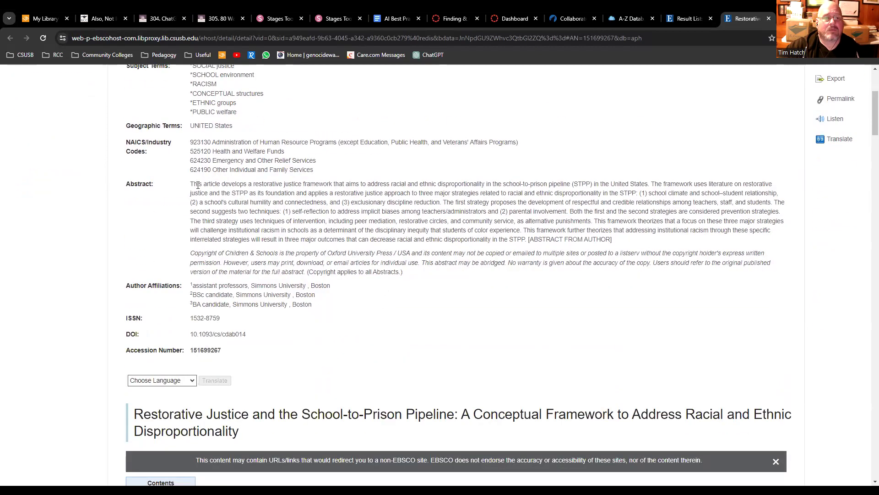
pyautogui.doubleClick(198, 185)
pyautogui.moveTo(198, 185); pyautogui.dragTo(648, 184)
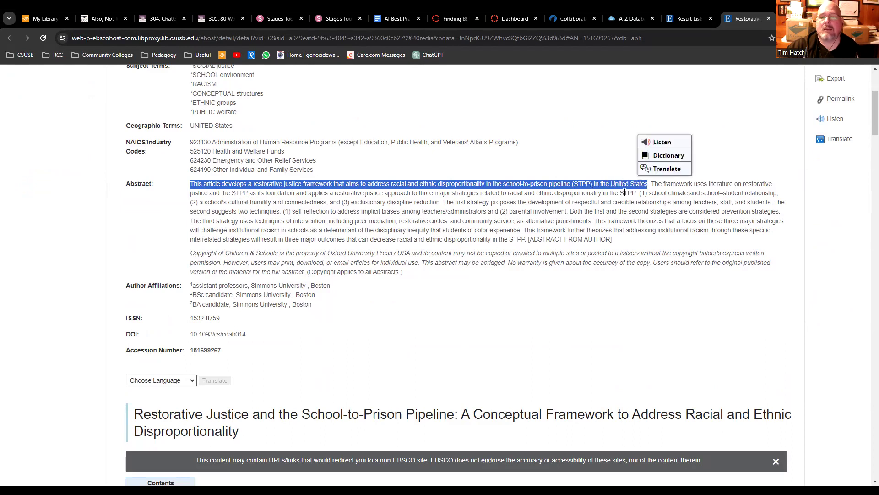
pyautogui.click(521, 227)
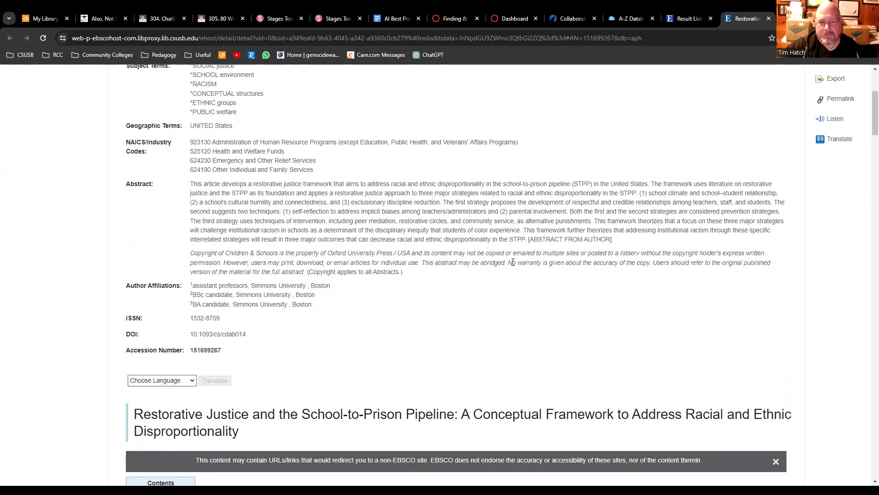
pyautogui.scroll(3, 517, 271)
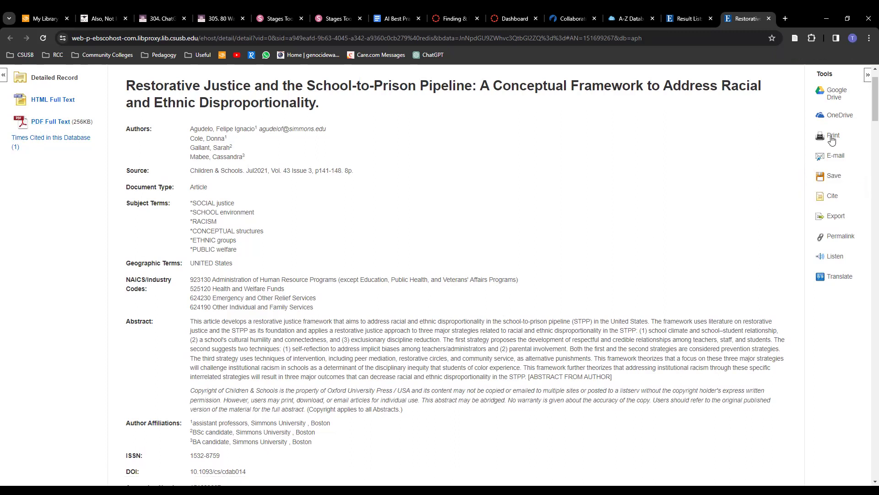
# Display the restorative justice article's 9-page PDF full text in the viewer.
pyautogui.click(829, 178)
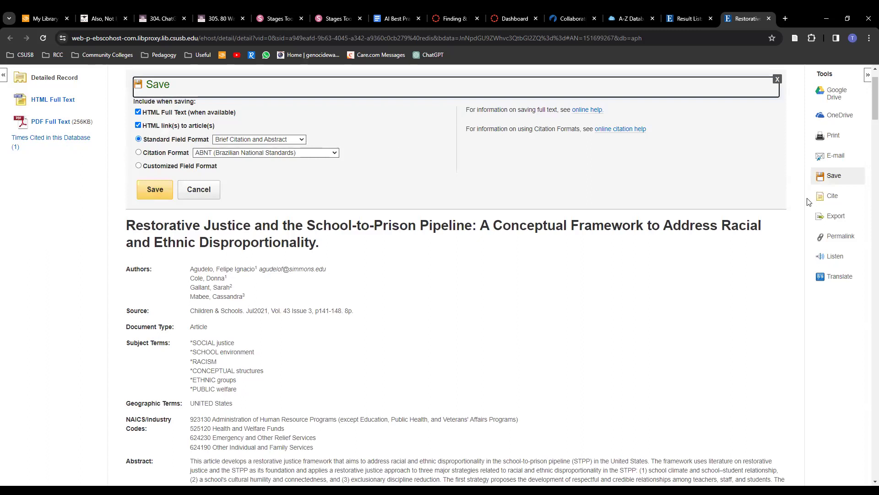
pyautogui.click(50, 126)
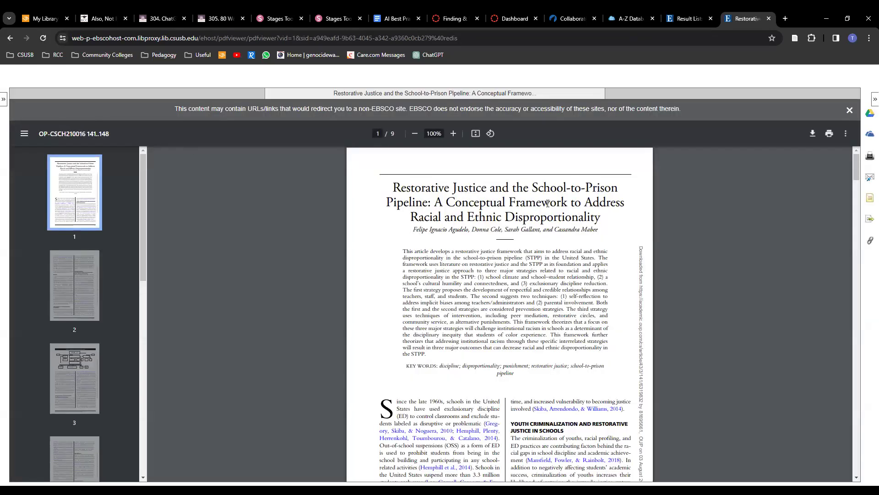
# Cancel the retrieve.pdf download and return to the article's detailed record.
pyautogui.click(813, 135)
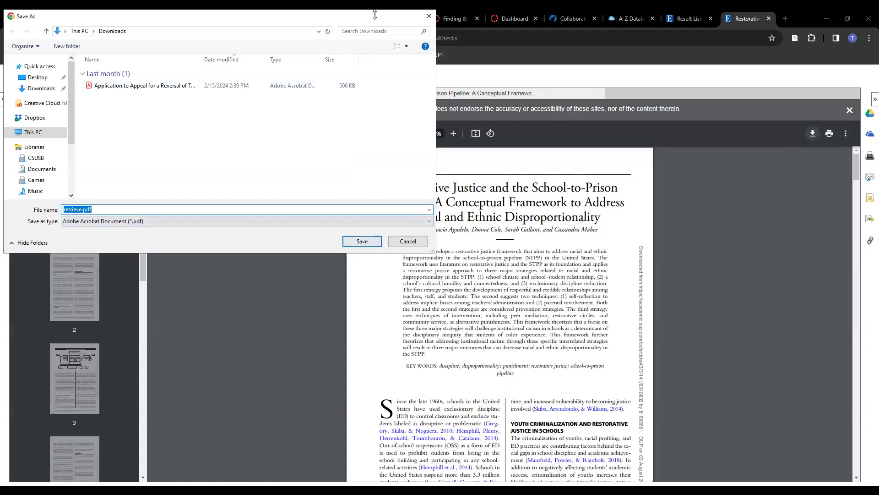
pyautogui.click(429, 19)
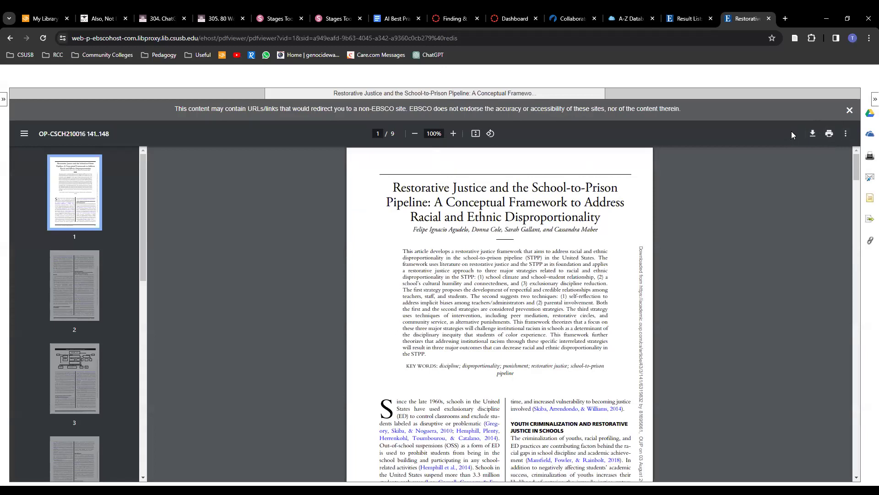
pyautogui.click(9, 41)
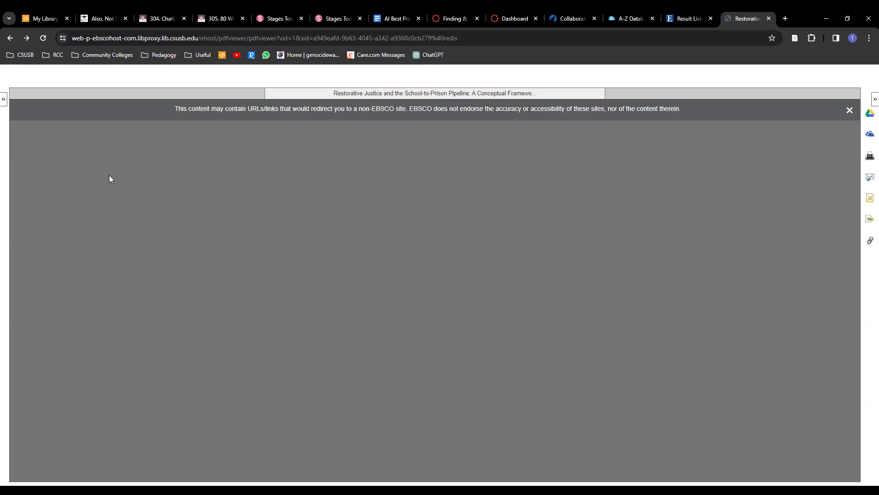
pyautogui.rightClick(9, 39)
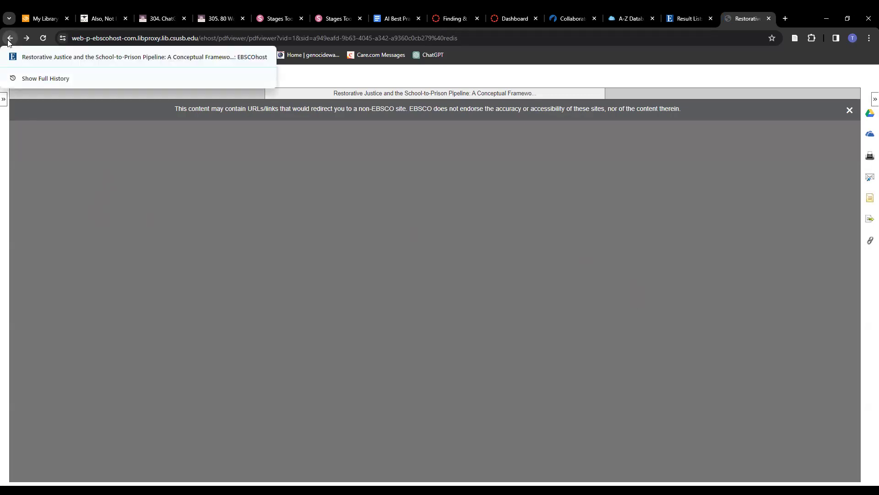
pyautogui.click(9, 41)
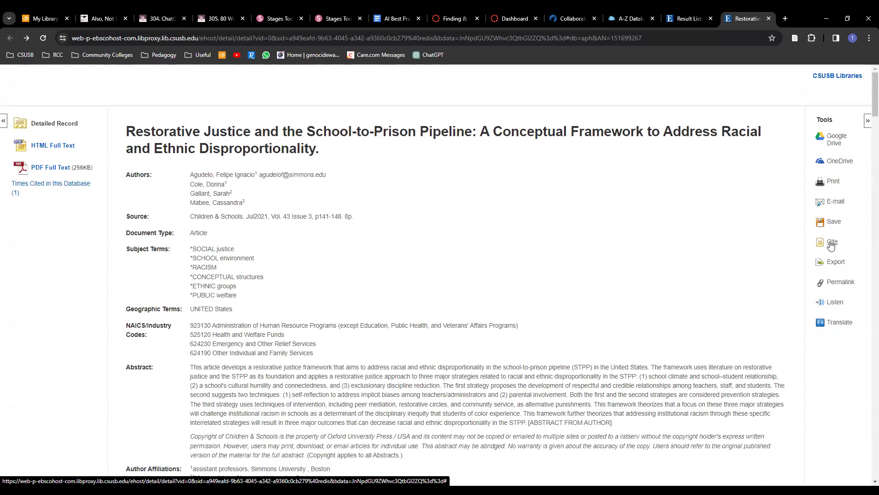
pyautogui.click(834, 264)
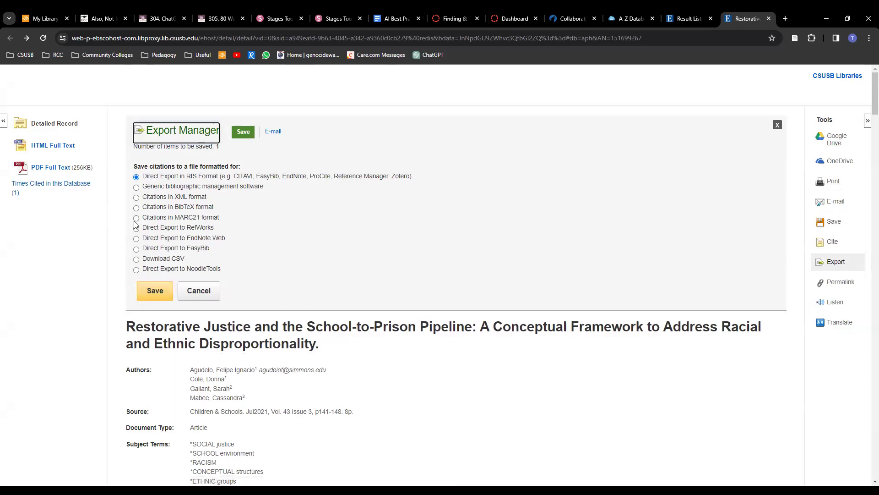
pyautogui.click(193, 293)
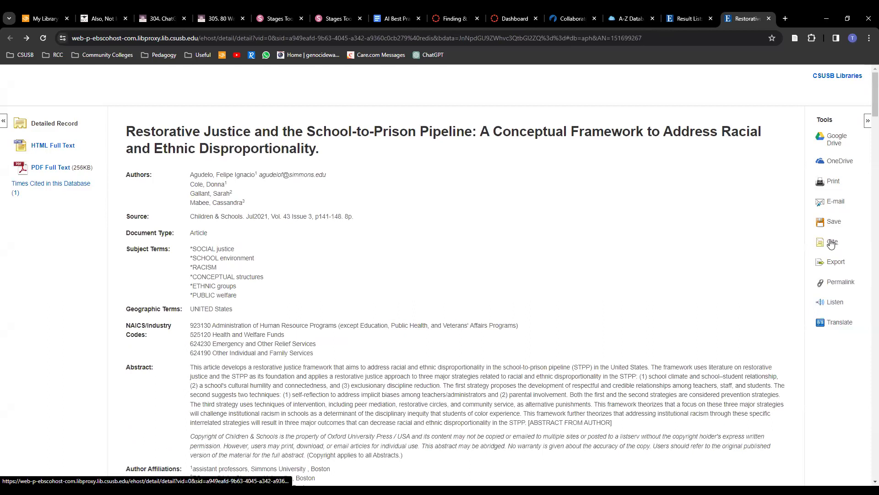
pyautogui.click(831, 246)
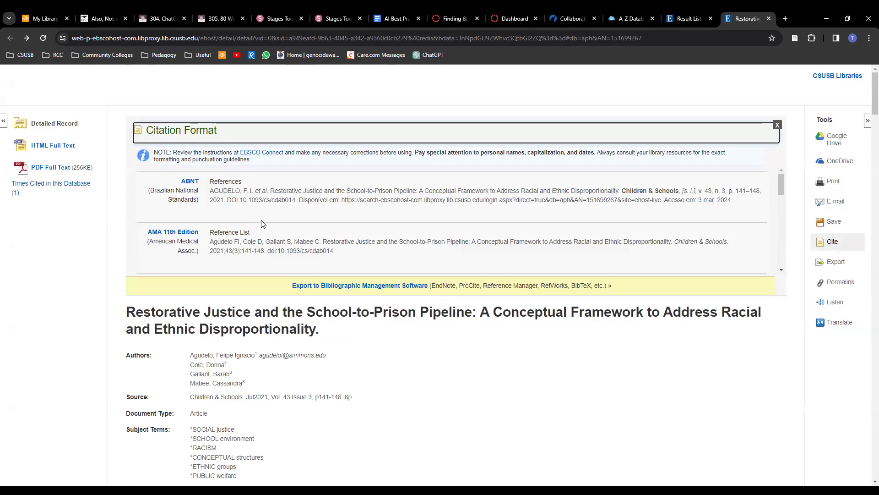
pyautogui.scroll(-2, 217, 218)
pyautogui.scroll(2, 217, 217)
pyautogui.scroll(-2, 259, 216)
pyautogui.scroll(-1, 259, 215)
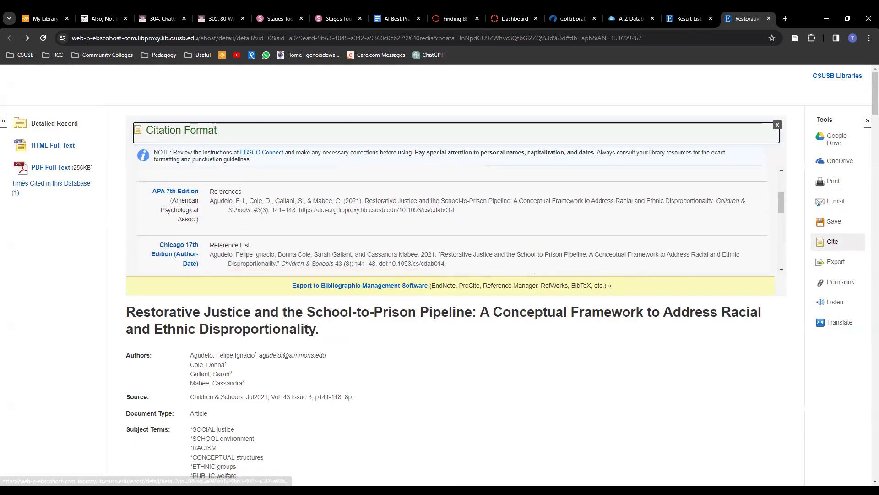
pyautogui.scroll(-3, 229, 207)
pyautogui.scroll(-3, 225, 207)
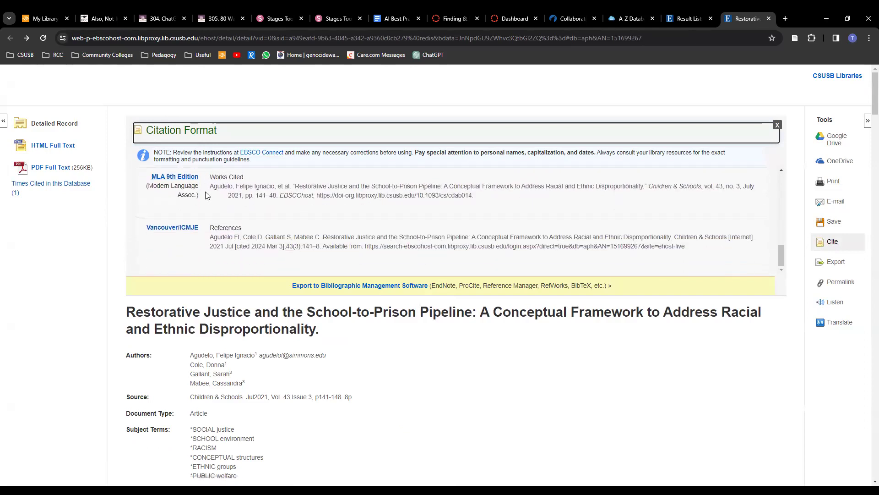
pyautogui.scroll(2, 237, 187)
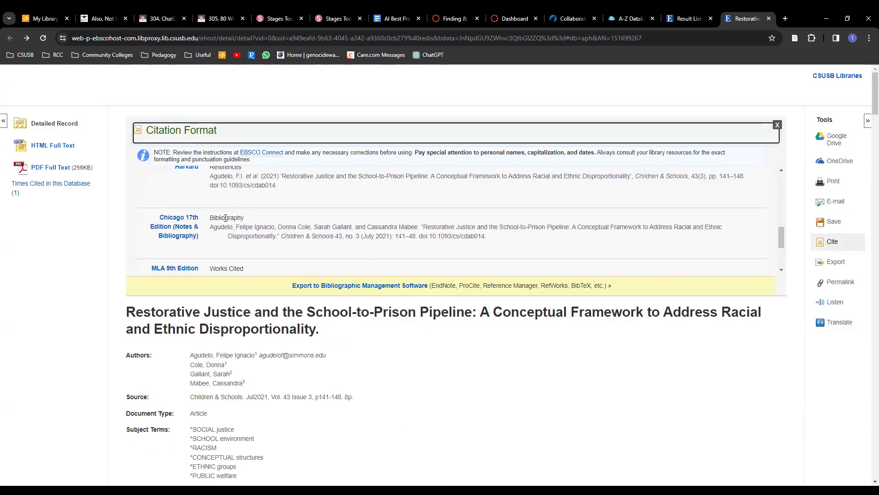
pyautogui.scroll(1, 246, 220)
pyautogui.scroll(2, 246, 220)
pyautogui.scroll(2, 245, 214)
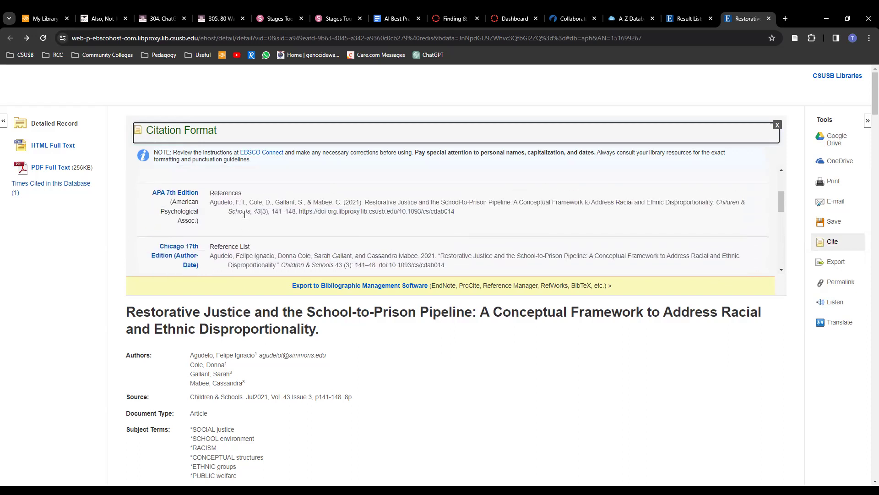
pyautogui.scroll(-1, 242, 219)
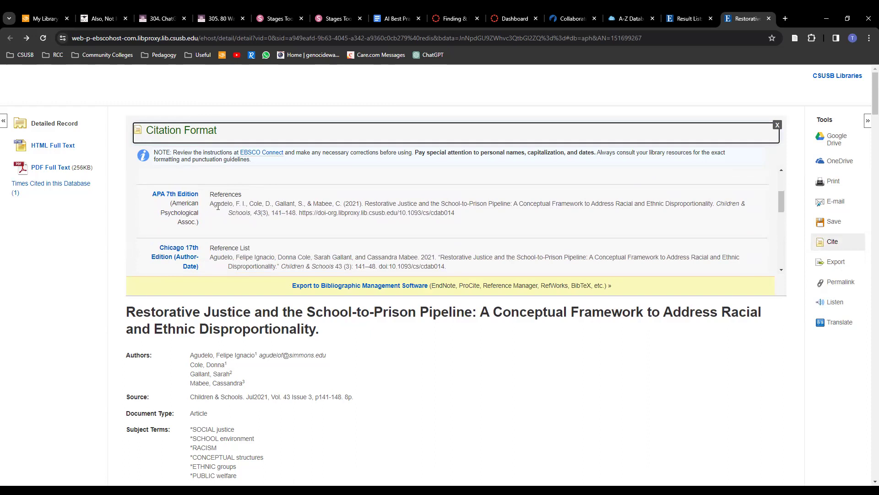
pyautogui.moveTo(210, 203); pyautogui.dragTo(458, 220)
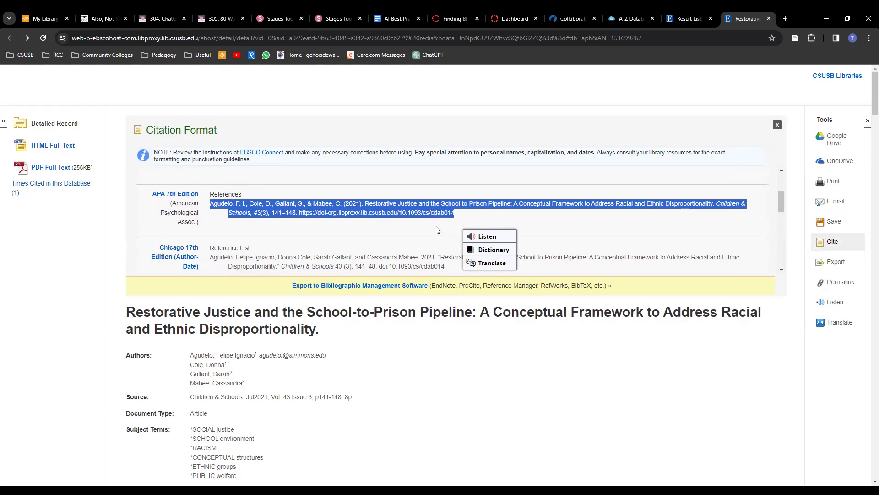
pyautogui.click(540, 339)
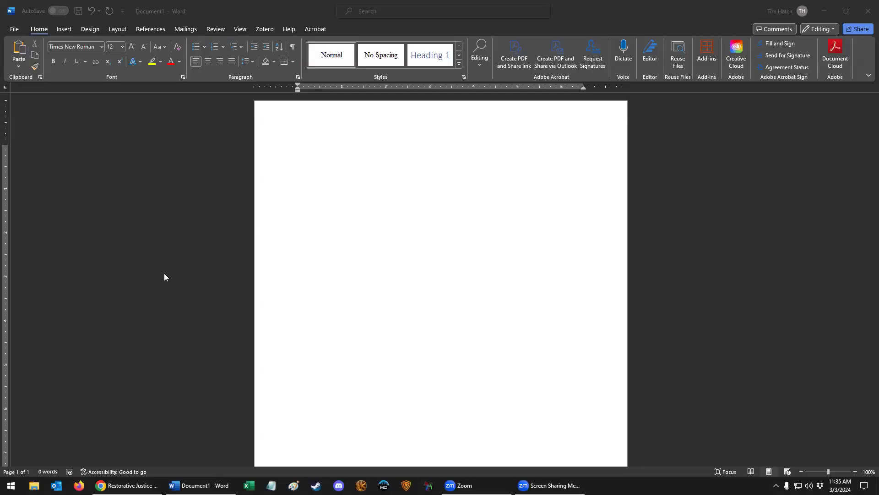
# Type the Word heading: student name, SSCI 3060, instructor name, and date 3/3/2024.
pyautogui.click(165, 277)
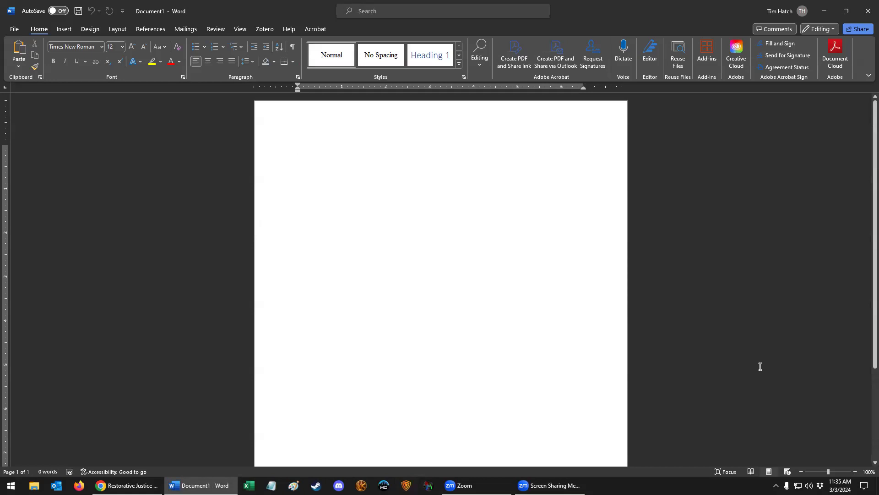
pyautogui.write('Tim Hatch')
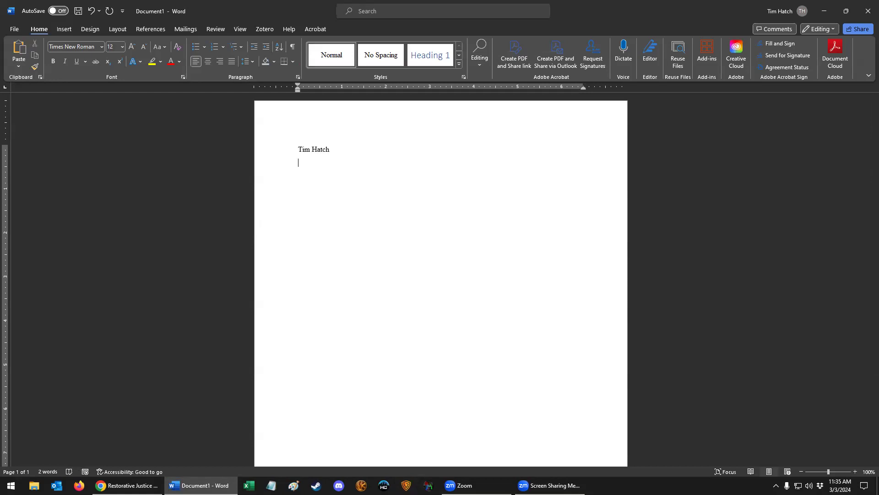
pyautogui.write('SSCI ')
pyautogui.write('3060 ')
pyautogui.write('Pro')
pyautogui.write('f. hatch')
pyautogui.press('BackSpace')
pyautogui.press('BackSpace')
pyautogui.press('BackSpace')
pyautogui.write('Hatch')
pyautogui.write('/')
pyautogui.write('3/')
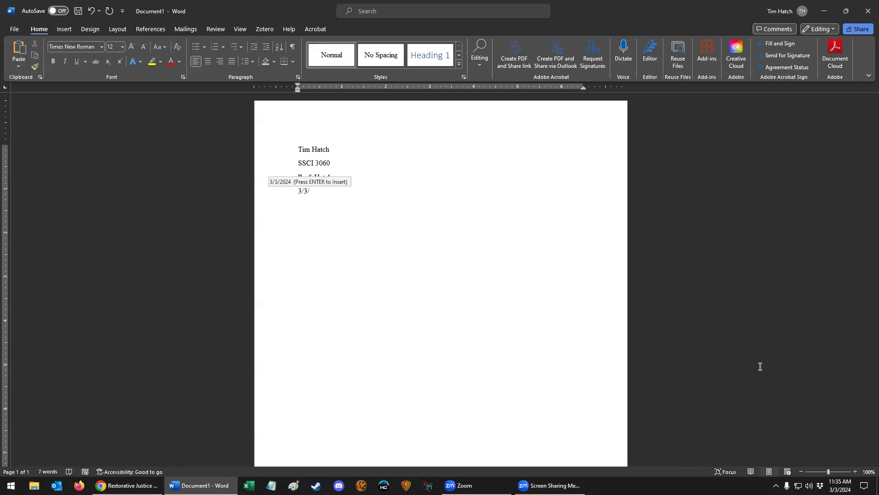
pyautogui.press('Return')
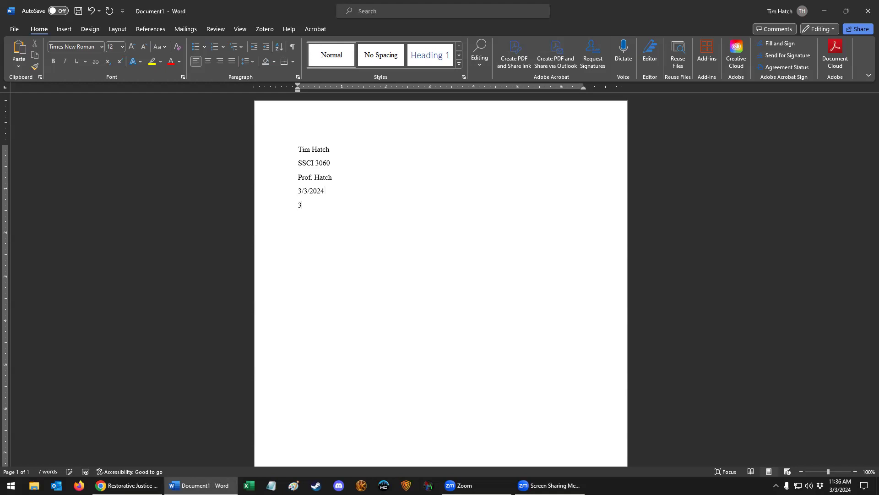
pyautogui.write('Mar 20')
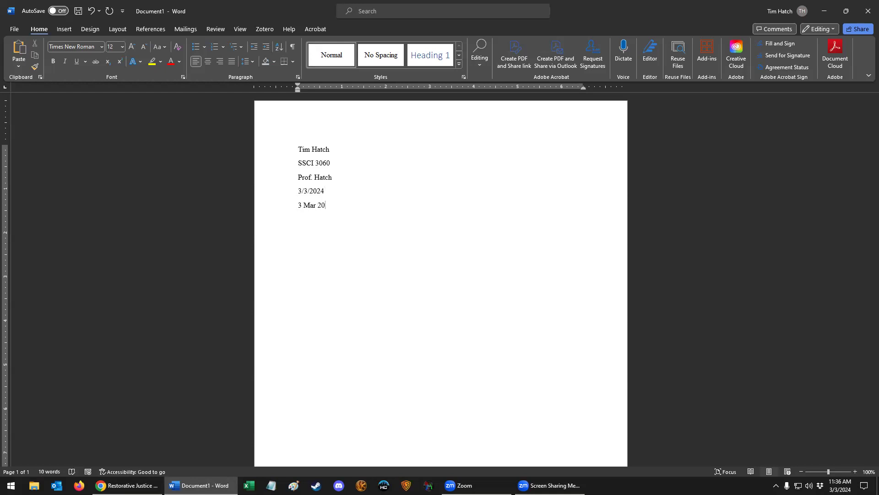
pyautogui.write('4')
pyautogui.press('BackSpace')
pyautogui.press('BackSpace')
pyautogui.write('4')
pyautogui.hotkey('shift', 'Home')
pyautogui.press('BackSpace')
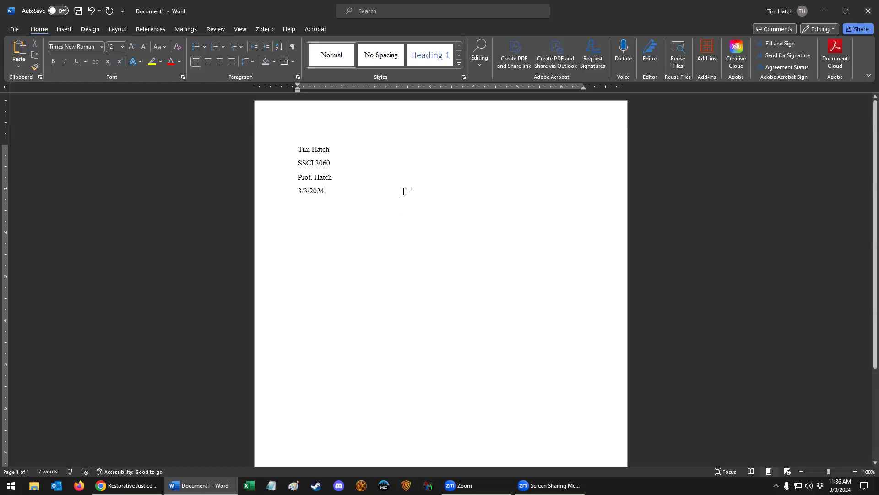
pyautogui.press('Return')
# Add a centered 'ABIB' title below the heading, followed by a left-aligned empty line.
pyautogui.write('Annotated Bibliograph')
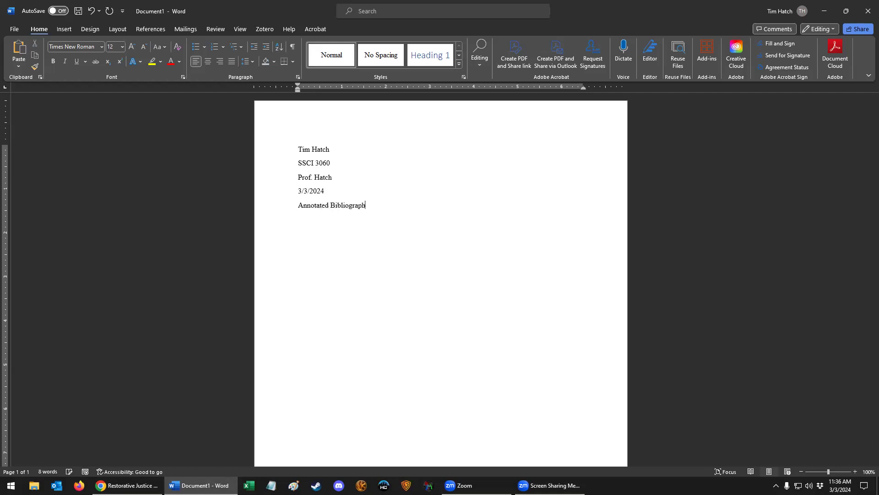
pyautogui.write('y')
pyautogui.hotkey('shift', 'Home')
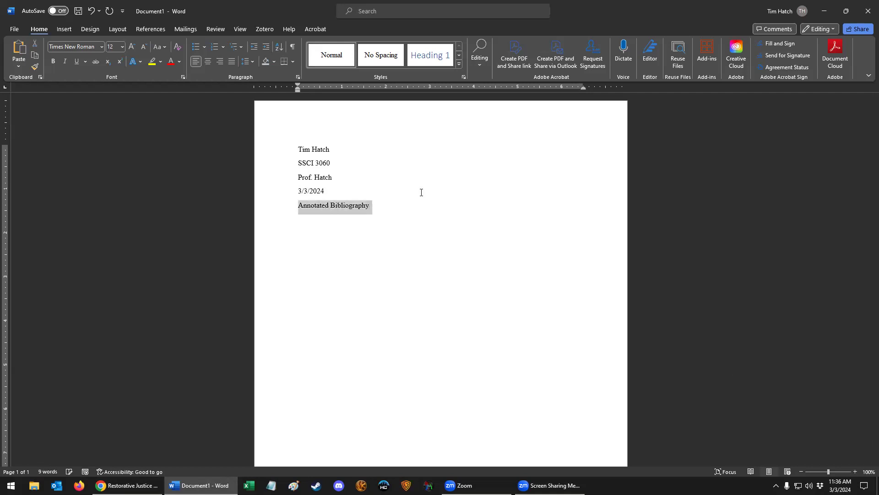
pyautogui.write('AB')
pyautogui.press('Left')
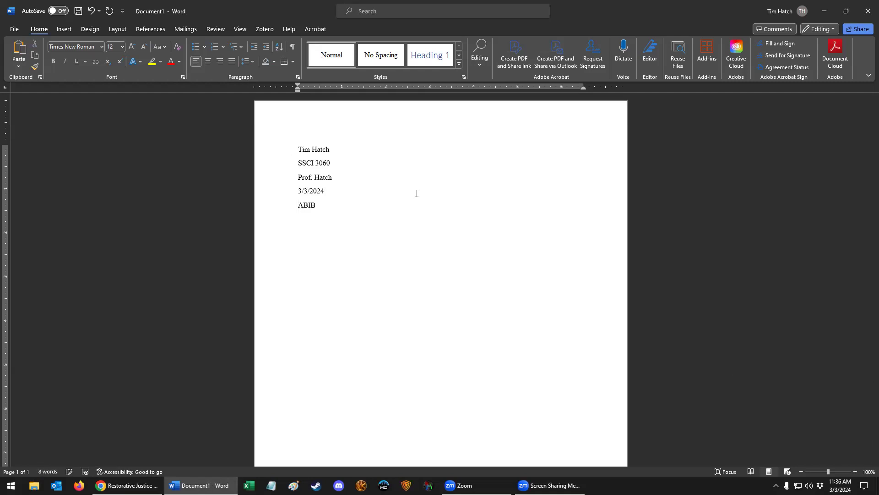
pyautogui.press('Return')
pyautogui.press('BackSpace')
pyautogui.click(208, 64)
pyautogui.press('Return')
pyautogui.hotkey('ctrl', 'l')
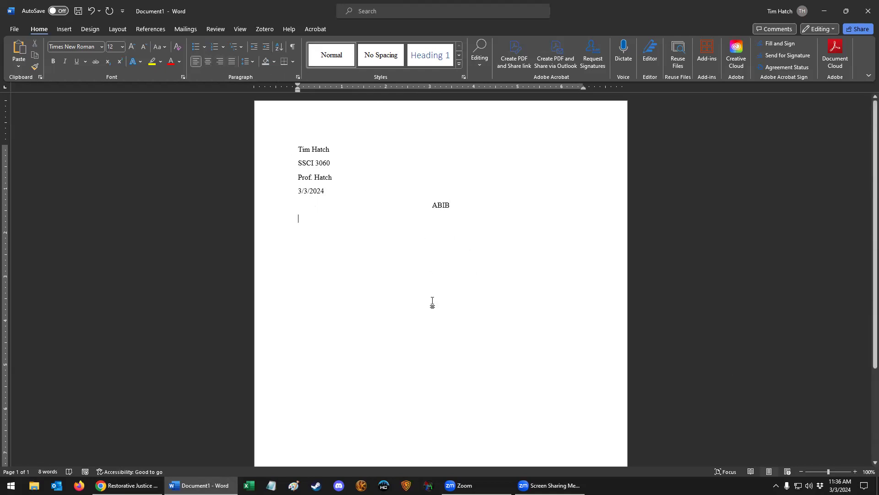
pyautogui.hotkey('alt', 'Tab')
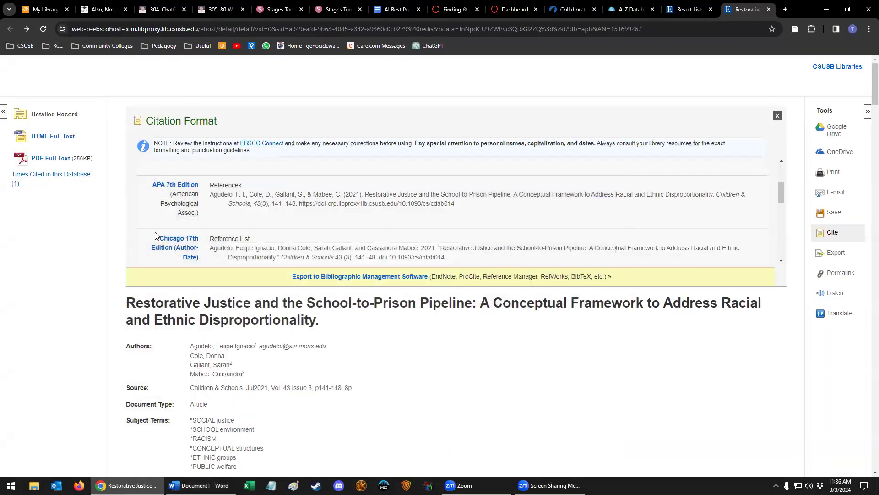
# Copy the article's APA 7th Edition citation and bring Word back to the front.
pyautogui.moveTo(218, 195); pyautogui.dragTo(499, 211)
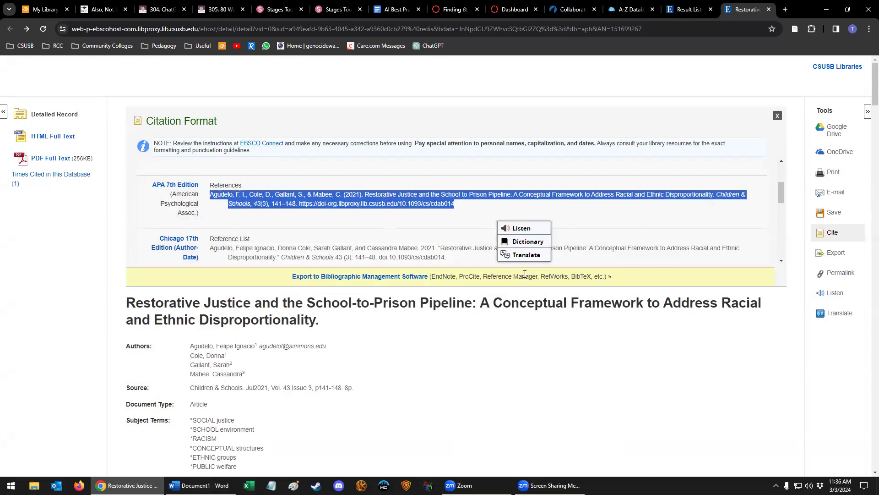
pyautogui.rightClick(412, 193)
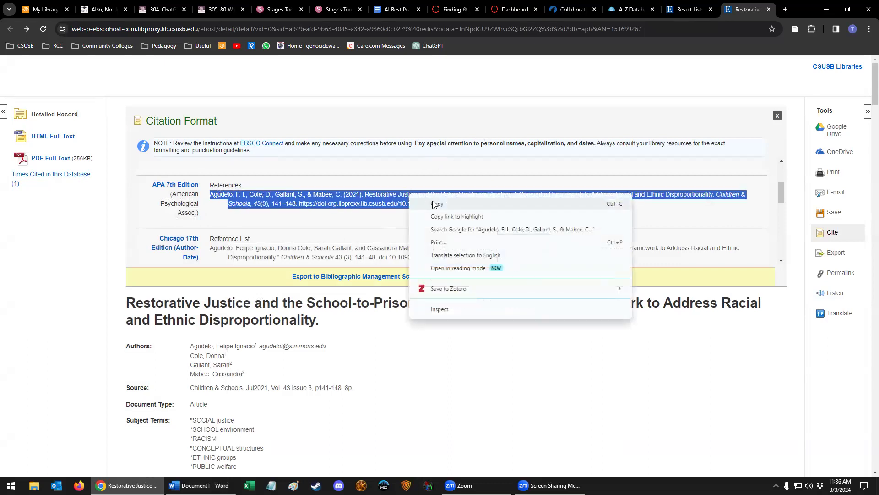
pyautogui.click(445, 203)
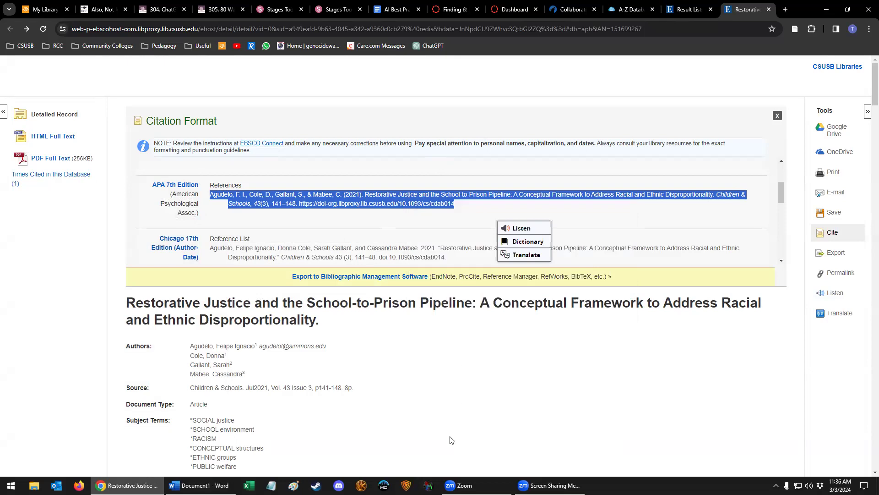
pyautogui.click(199, 485)
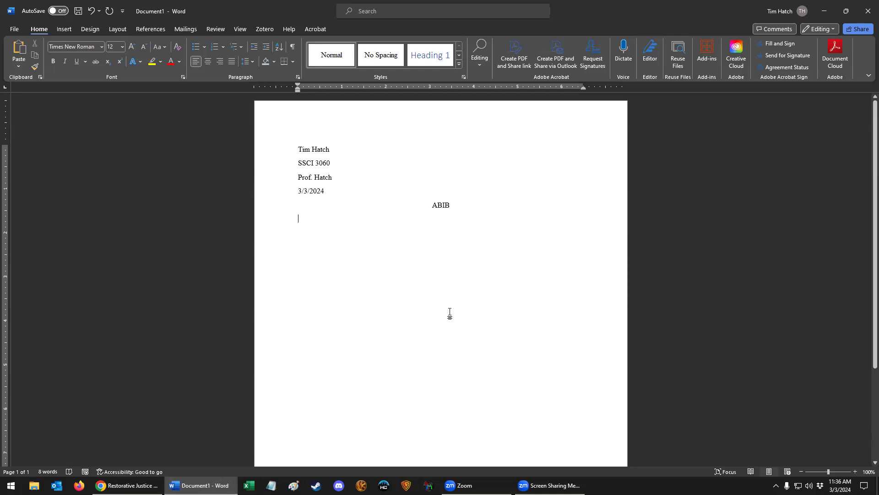
# Paste the APA citation below ABIB and remove the leftover bullet and indent.
pyautogui.hotkey('ctrl', 'v')
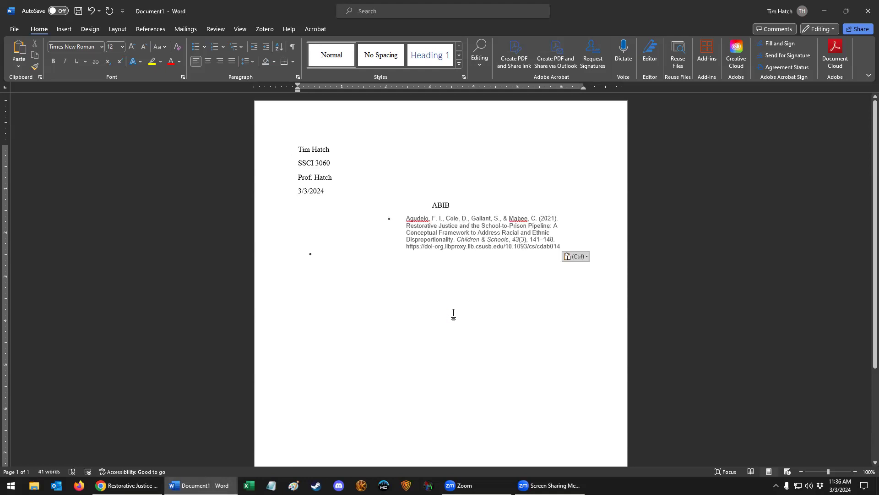
pyautogui.press('BackSpace')
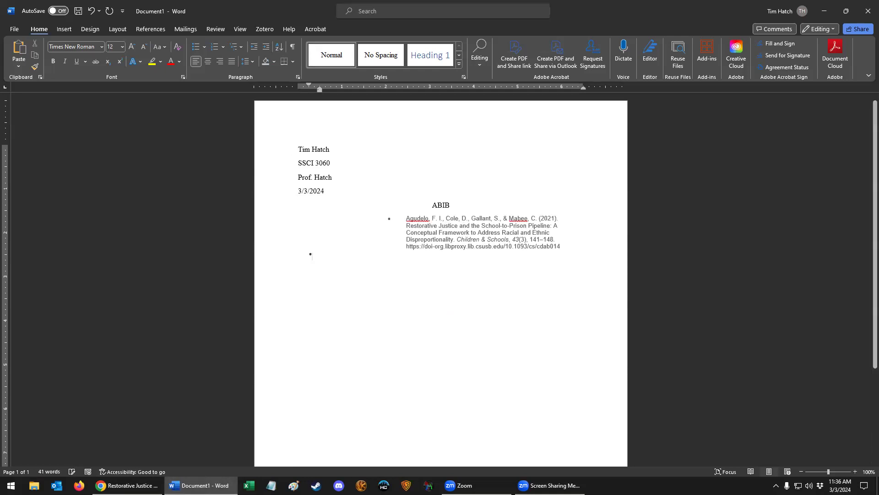
pyautogui.press('BackSpace')
pyautogui.press('Up')
pyautogui.press('Up')
pyautogui.press('Up')
pyautogui.press('Up')
pyautogui.press('Up')
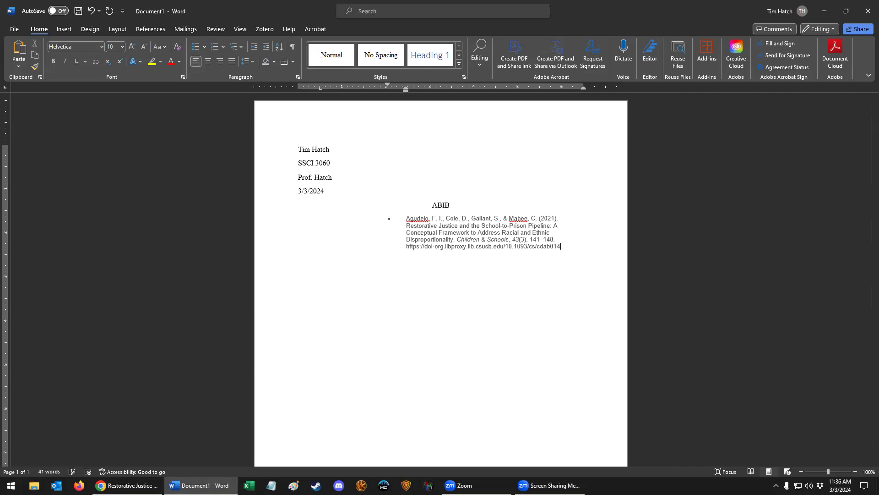
pyautogui.press('BackSpace')
pyautogui.press('BackSpace')
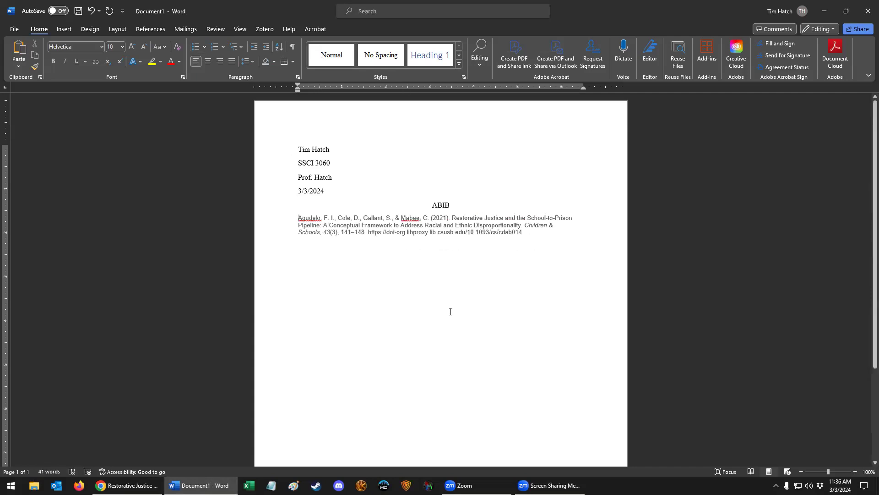
# Set the citation to Times New Roman 12 and start a new line after it.
pyautogui.moveTo(277, 222); pyautogui.dragTo(293, 255)
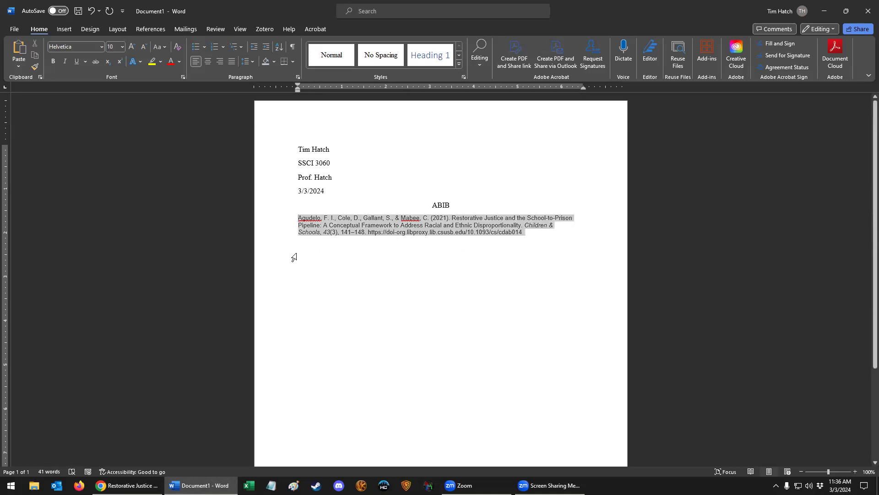
pyautogui.click(102, 46)
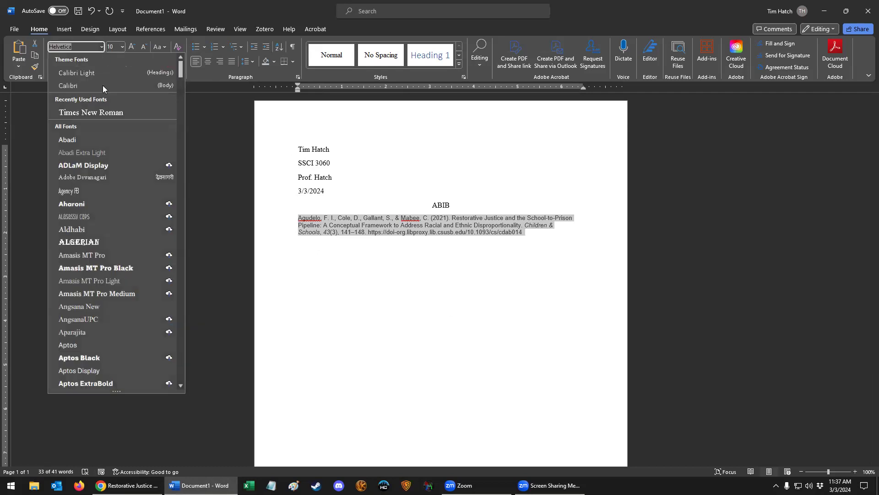
pyautogui.click(102, 113)
pyautogui.click(121, 46)
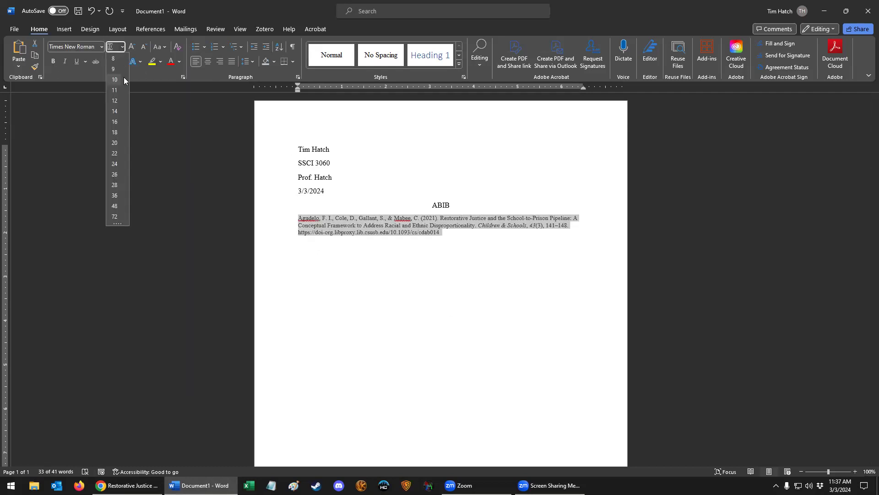
pyautogui.click(117, 105)
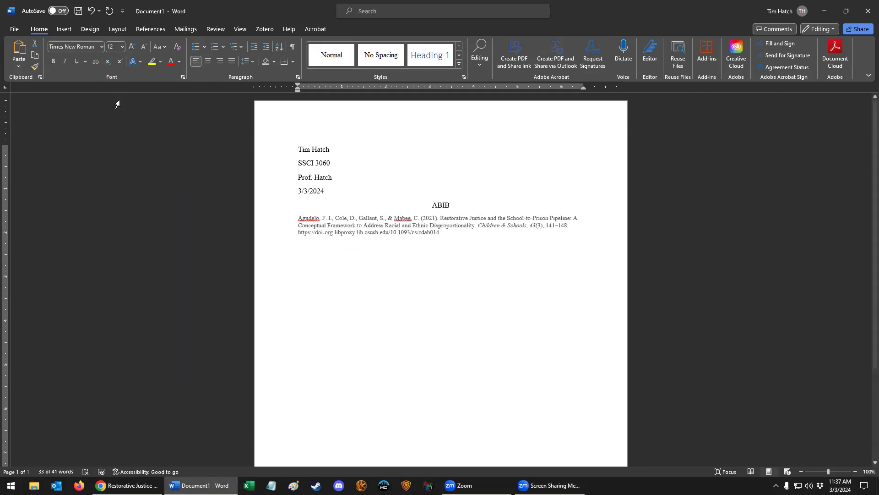
pyautogui.click(468, 260)
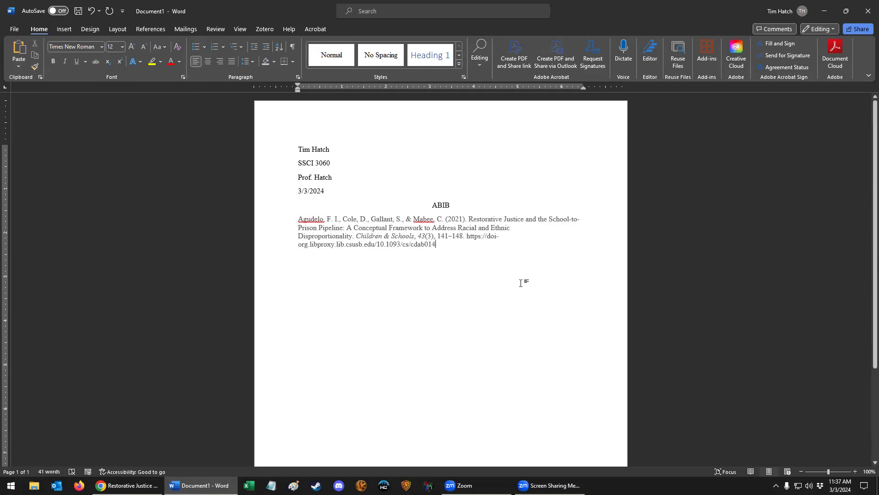
pyautogui.press('Return')
# Give the Agudelo reference a 0.5" hanging indent with no space between same-style paragraphs.
pyautogui.moveTo(285, 222); pyautogui.dragTo(454, 251)
pyautogui.rightClick(367, 230)
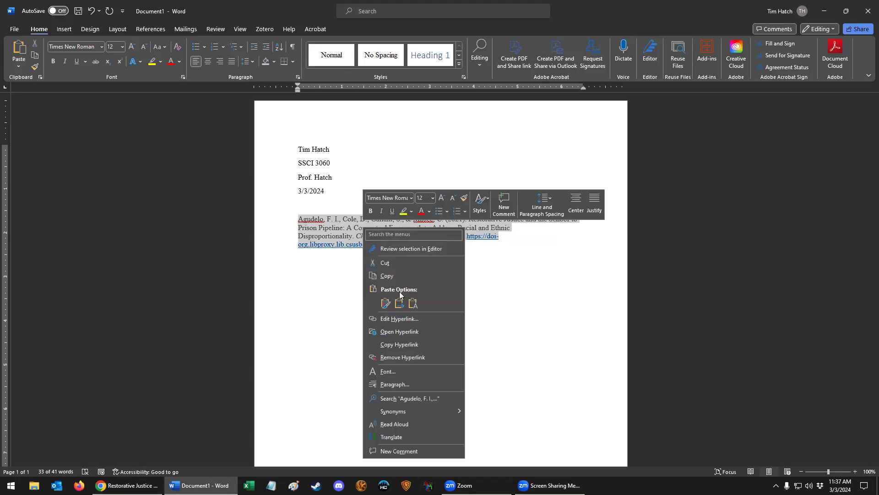
pyautogui.click(390, 384)
pyautogui.click(452, 206)
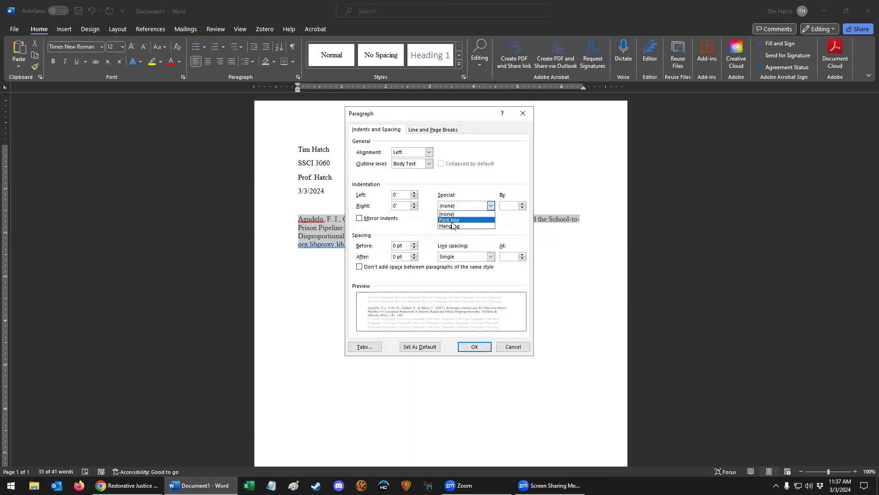
pyautogui.click(451, 226)
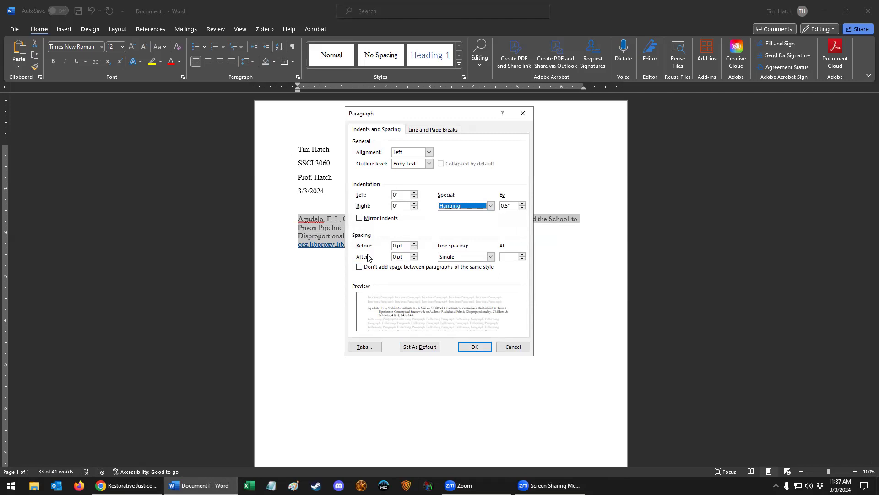
pyautogui.click(360, 266)
pyautogui.click(466, 350)
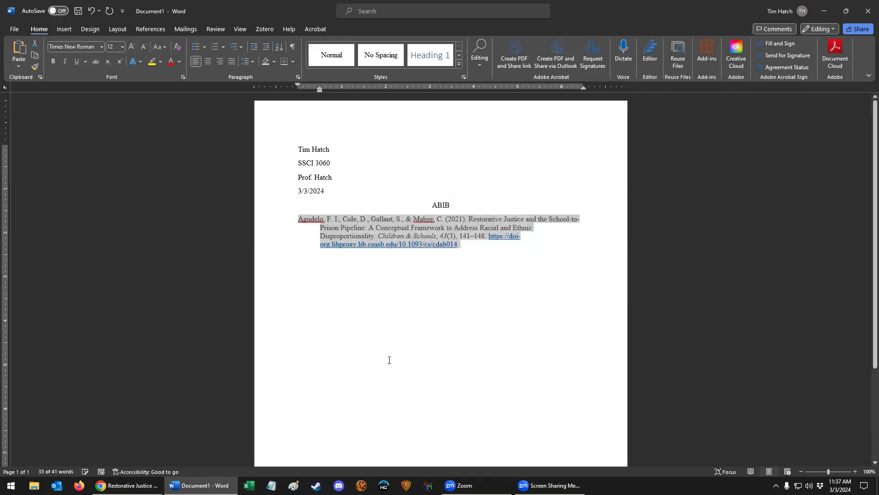
pyautogui.click(453, 355)
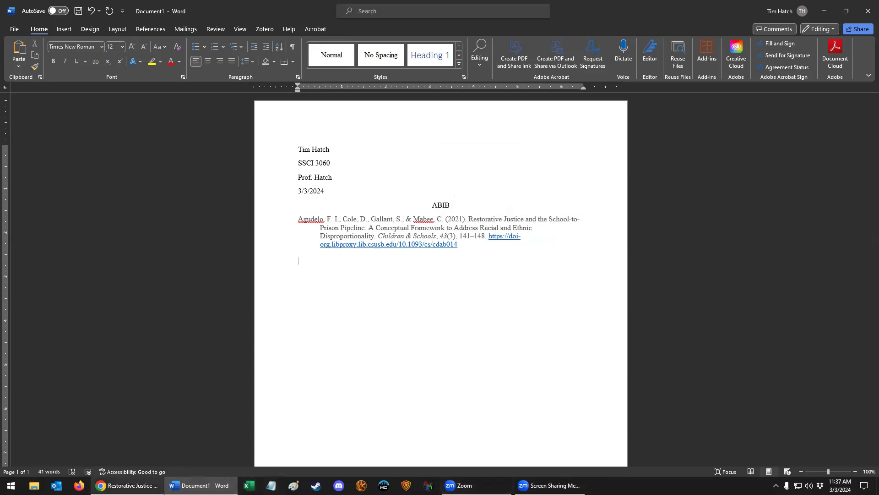
pyautogui.moveTo(127, 485)
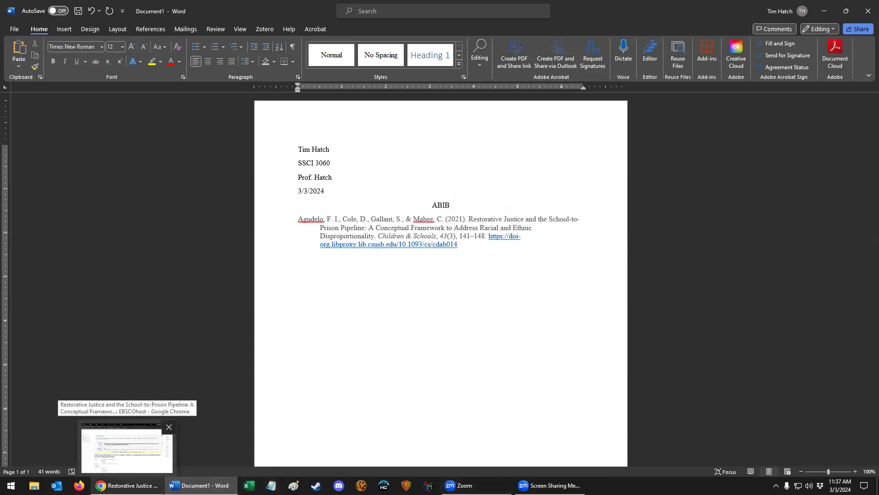
# Copy the restorative justice article's abstract, through STPP, from the EBSCOhost record.
pyautogui.click(127, 446)
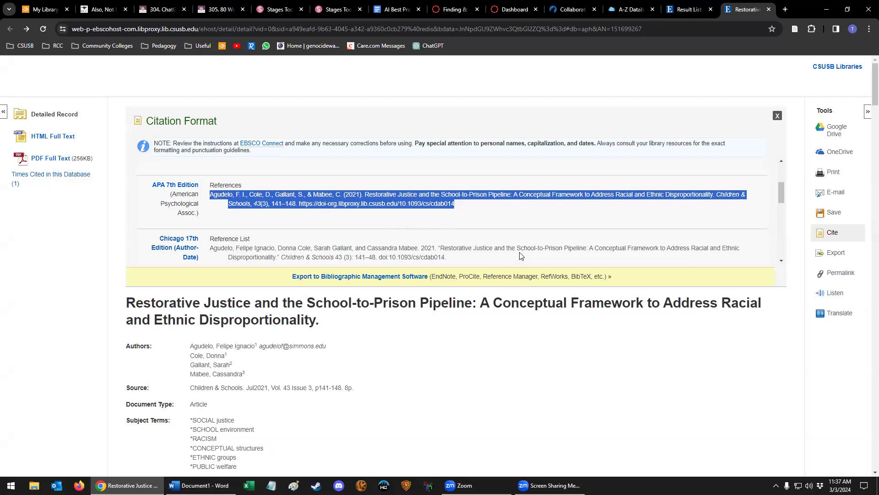
pyautogui.scroll(-2, 521, 256)
pyautogui.scroll(3, 573, 256)
pyautogui.scroll(-7, 760, 357)
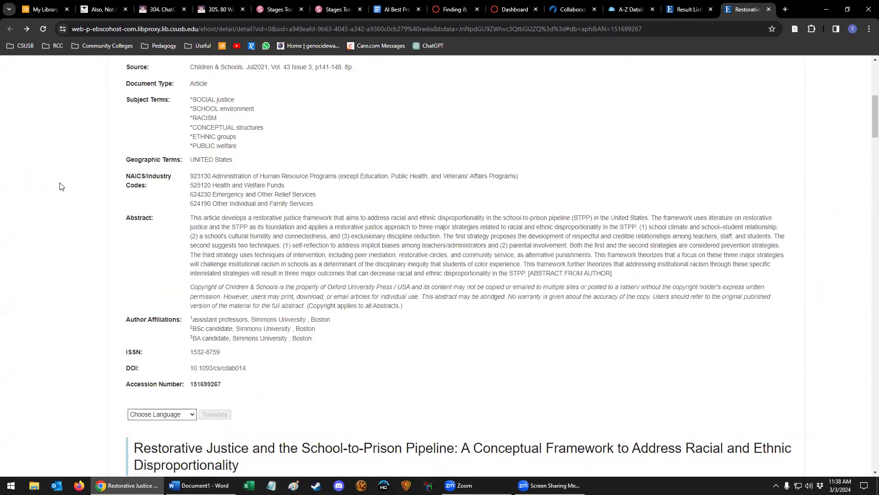
pyautogui.moveTo(195, 218); pyautogui.dragTo(525, 275)
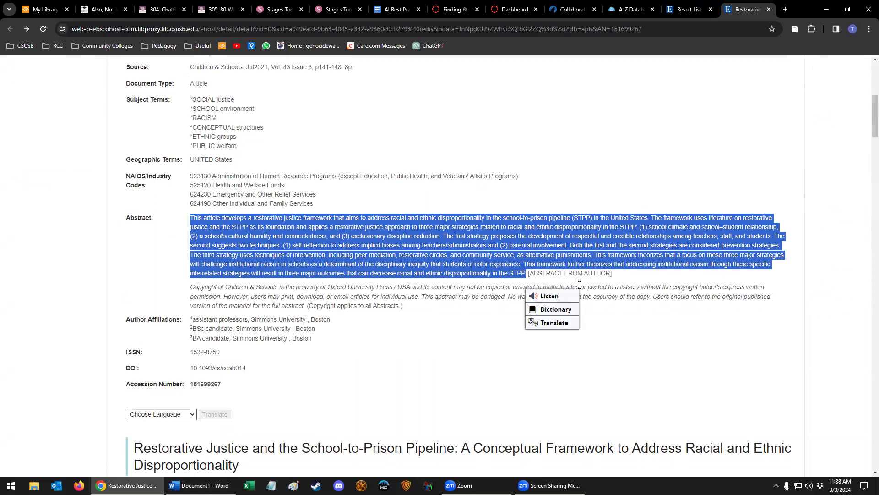
pyautogui.rightClick(474, 252)
pyautogui.click(483, 262)
pyautogui.click(459, 485)
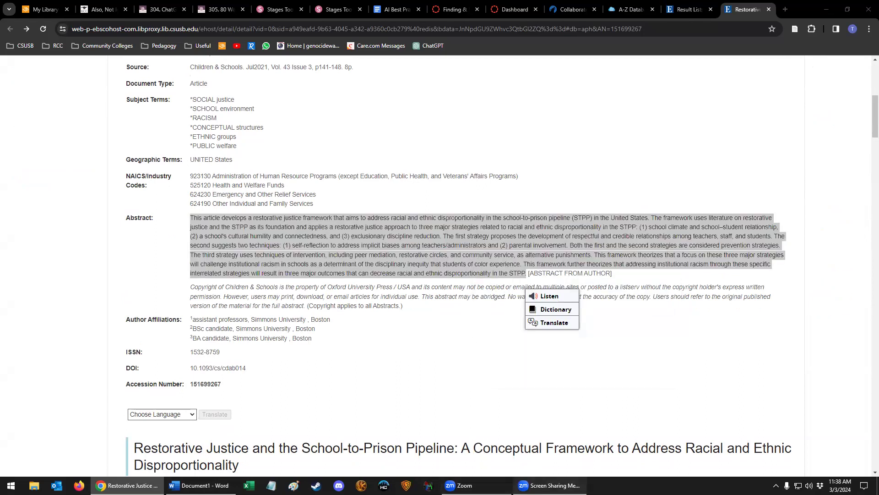
# Paste the abstract under the citation and set the whole document to Times New Roman 12.
pyautogui.click(199, 486)
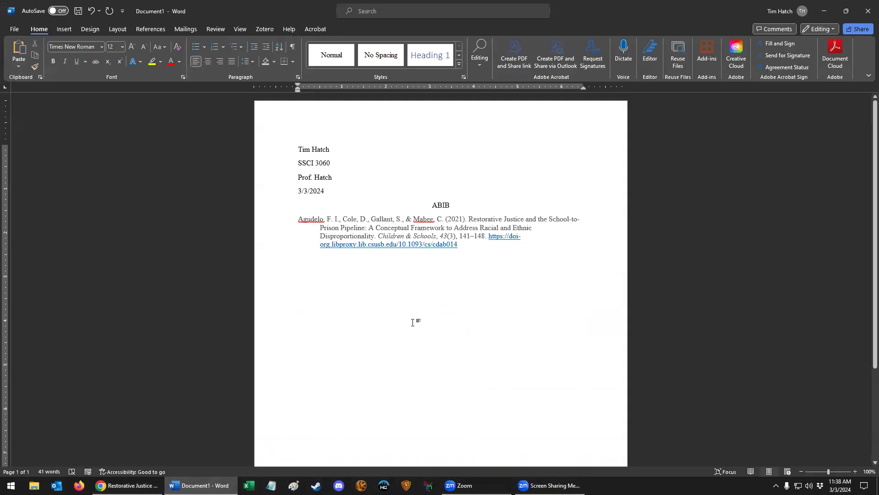
pyautogui.hotkey('ctrl', 'v')
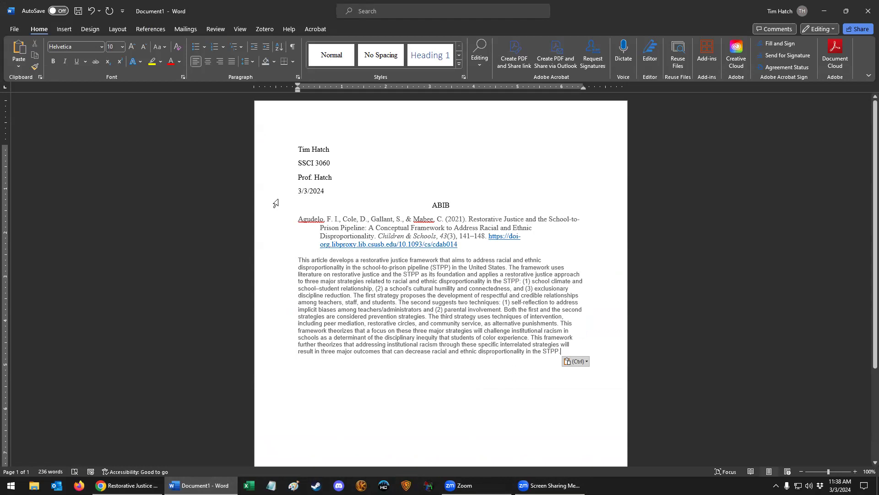
pyautogui.hotkey('ctrl', 'a')
pyautogui.click(102, 47)
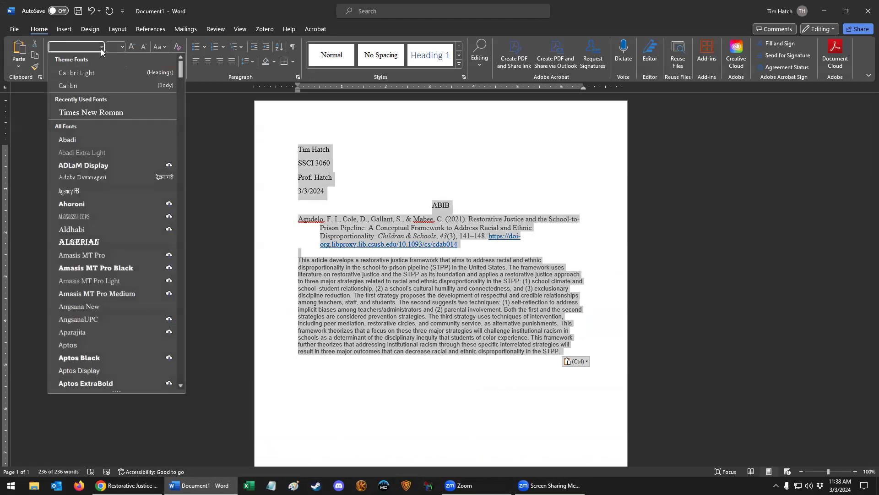
pyautogui.click(76, 112)
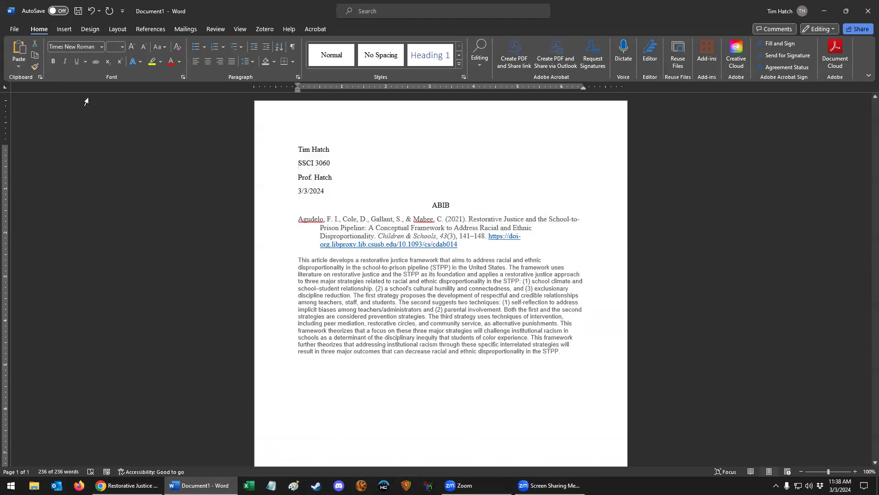
pyautogui.click(122, 48)
pyautogui.click(115, 100)
pyautogui.click(375, 347)
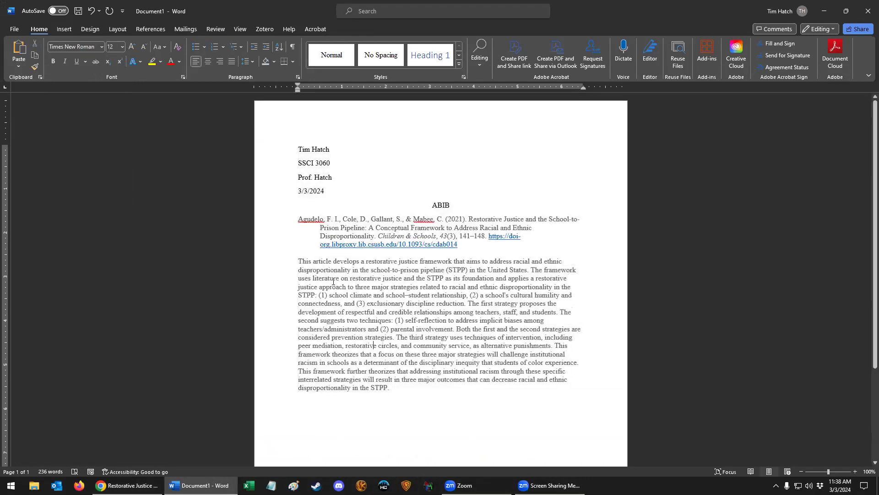
# Type the annotation sentence about systemic racism in education and the school to prison pipeline.
pyautogui.scroll(-3, 458, 339)
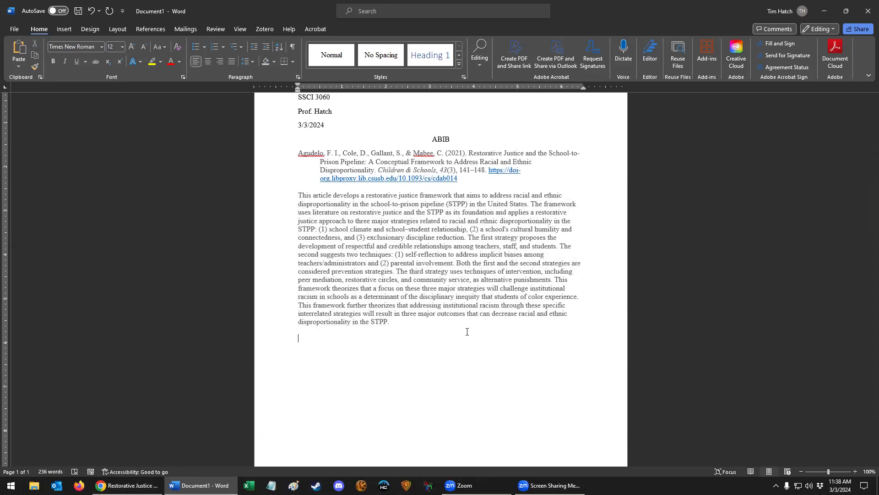
pyautogui.write('My research paper is focusing on systemic racism in education')
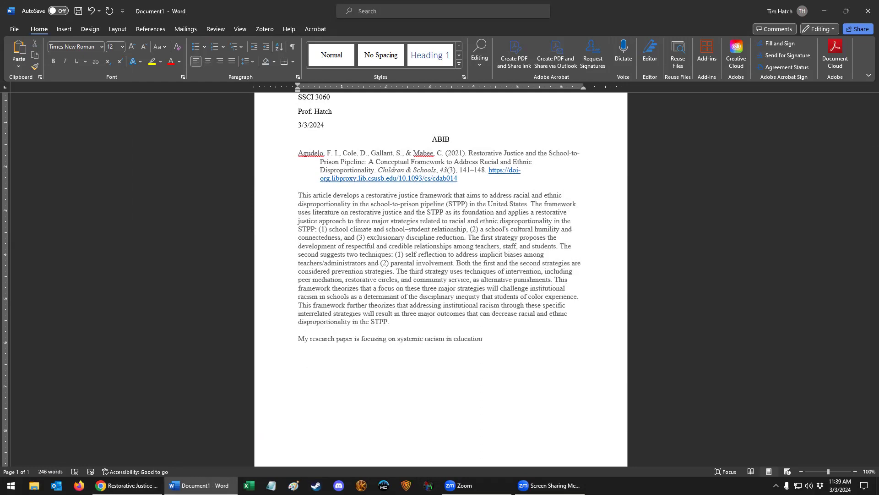
pyautogui.write(', and the schoo')
pyautogui.write('l to prison p')
pyautogui.write('io')
pyautogui.write('line is ')
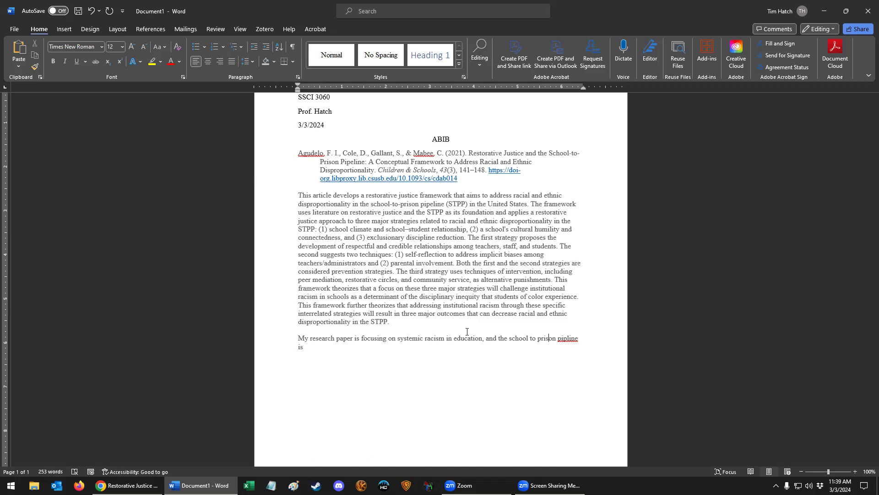
pyautogui.write('e')
pyautogui.write('a s')
pyautogui.write('ignif')
pyautogui.write('icant ')
pyautogui.write('aspect of that ')
pyautogui.write('racism')
pyautogui.press('BackSpace')
pyautogui.press('BackSpace')
pyautogui.press('BackSpace')
pyautogui.press('BackSpace')
pyautogui.press('BackSpace')
pyautogui.press('BackSpace')
pyautogui.press('BackSpace')
pyautogui.press('BackSpace')
pyautogui.press('BackSpace')
pyautogui.press('BackSpace')
pyautogui.write('he racism in that')
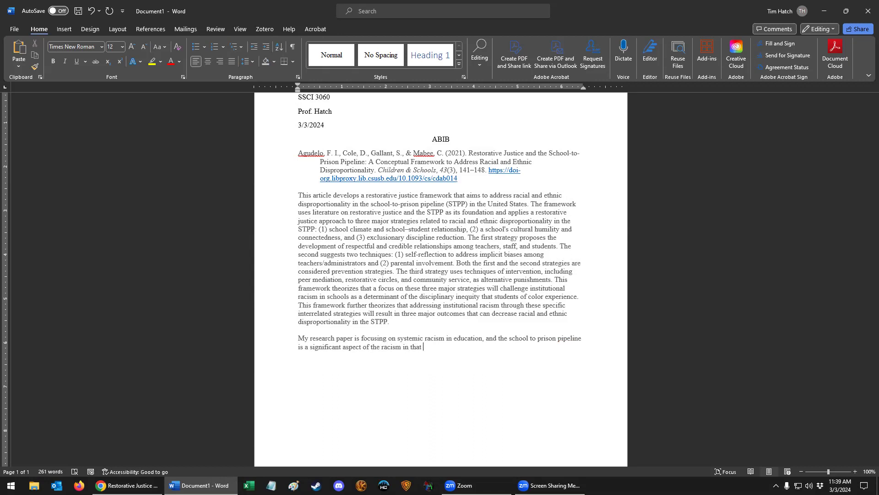
pyautogui.write(' field.')
# Add the sentence about examining details that impact people targeted by this type of racism.
pyautogui.write('This article will allow me to take a ')
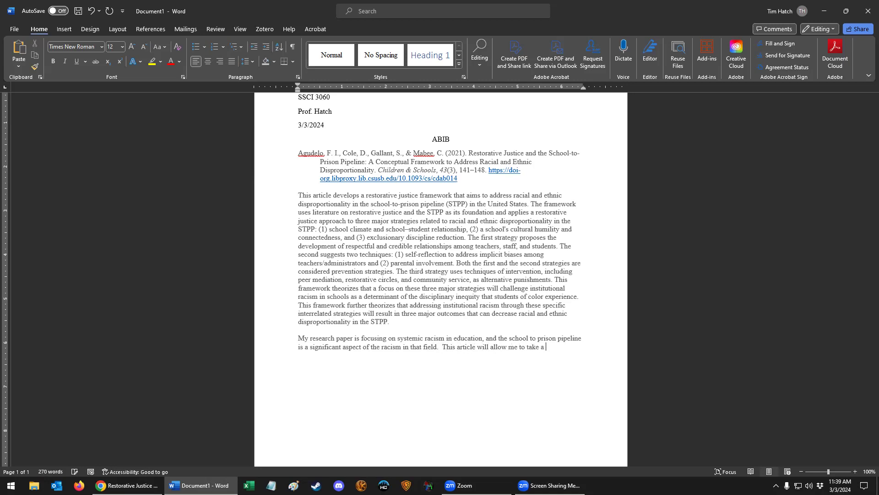
pyautogui.write('close look')
pyautogui.write(' at ')
pyautogui.write('some of the details')
pyautogui.write(' that impact')
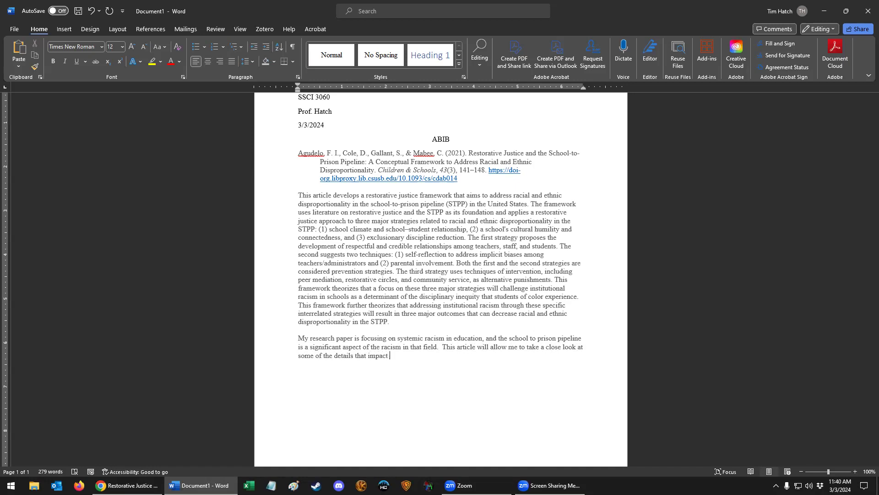
pyautogui.write('the li')
pyautogui.press('BackSpace')
pyautogui.press('BackSpace')
pyautogui.press('BackSpace')
pyautogui.press('BackSpace')
pyautogui.press('BackSpace')
pyautogui.press('BackSpace')
pyautogui.write('people targeted by this racism.type of')
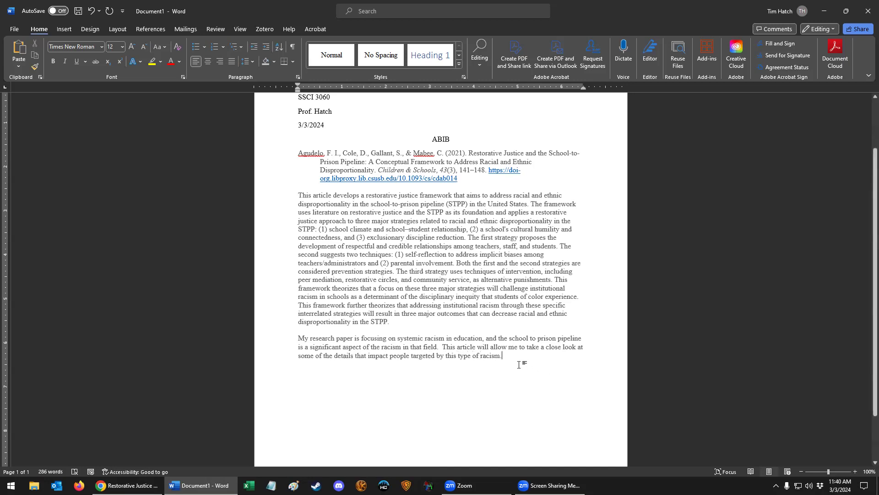
pyautogui.scroll(-3, 522, 365)
pyautogui.scroll(5, 546, 428)
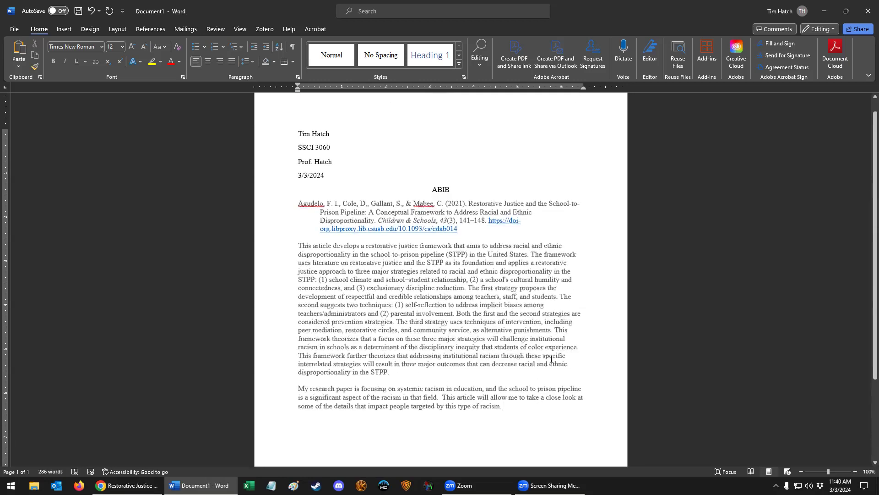
pyautogui.scroll(-1, 551, 359)
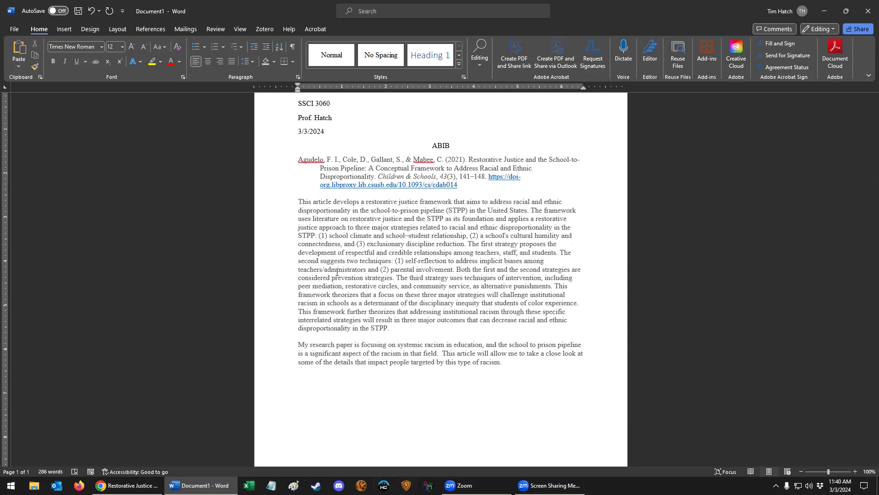
pyautogui.moveTo(284, 165); pyautogui.dragTo(280, 366)
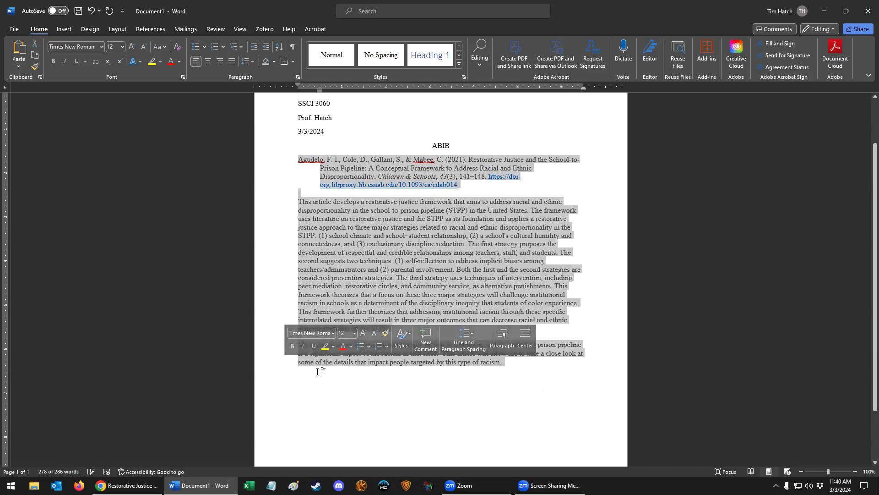
pyautogui.click(522, 367)
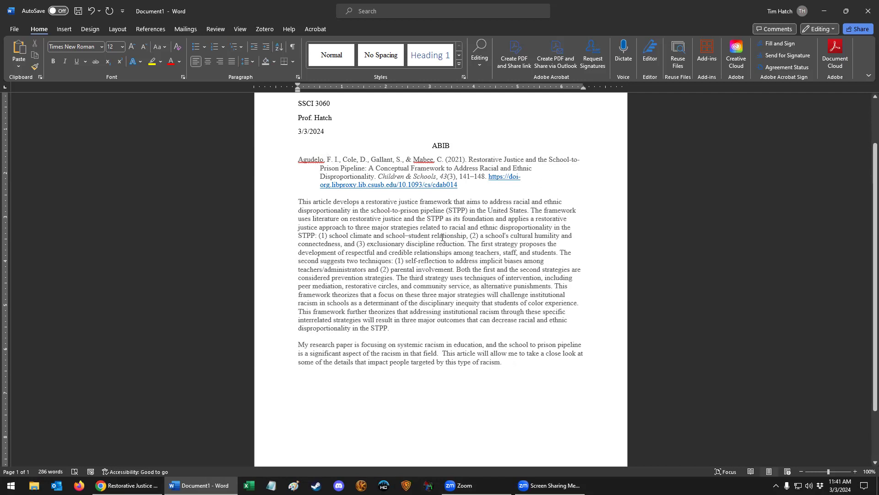
pyautogui.scroll(-3, 500, 276)
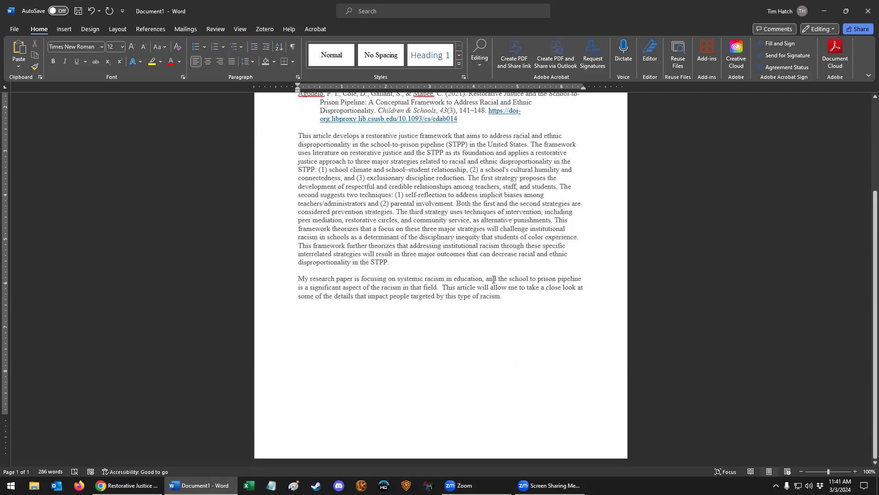
pyautogui.scroll(3, 306, 281)
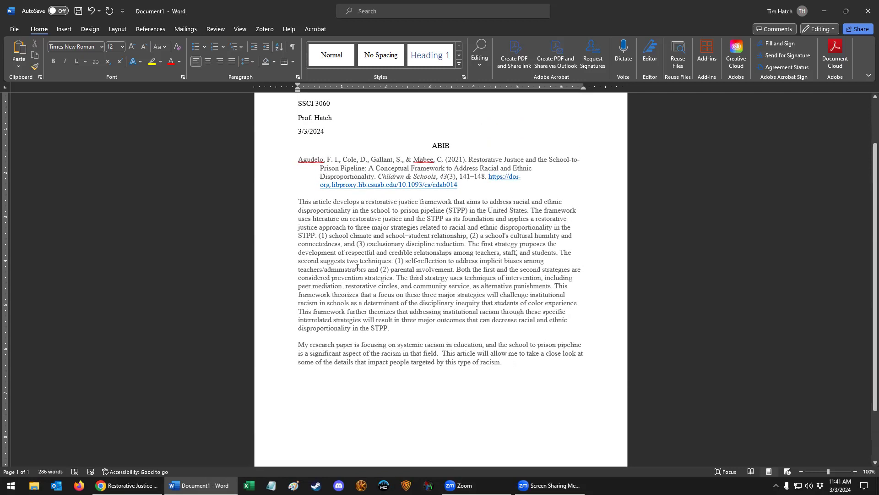